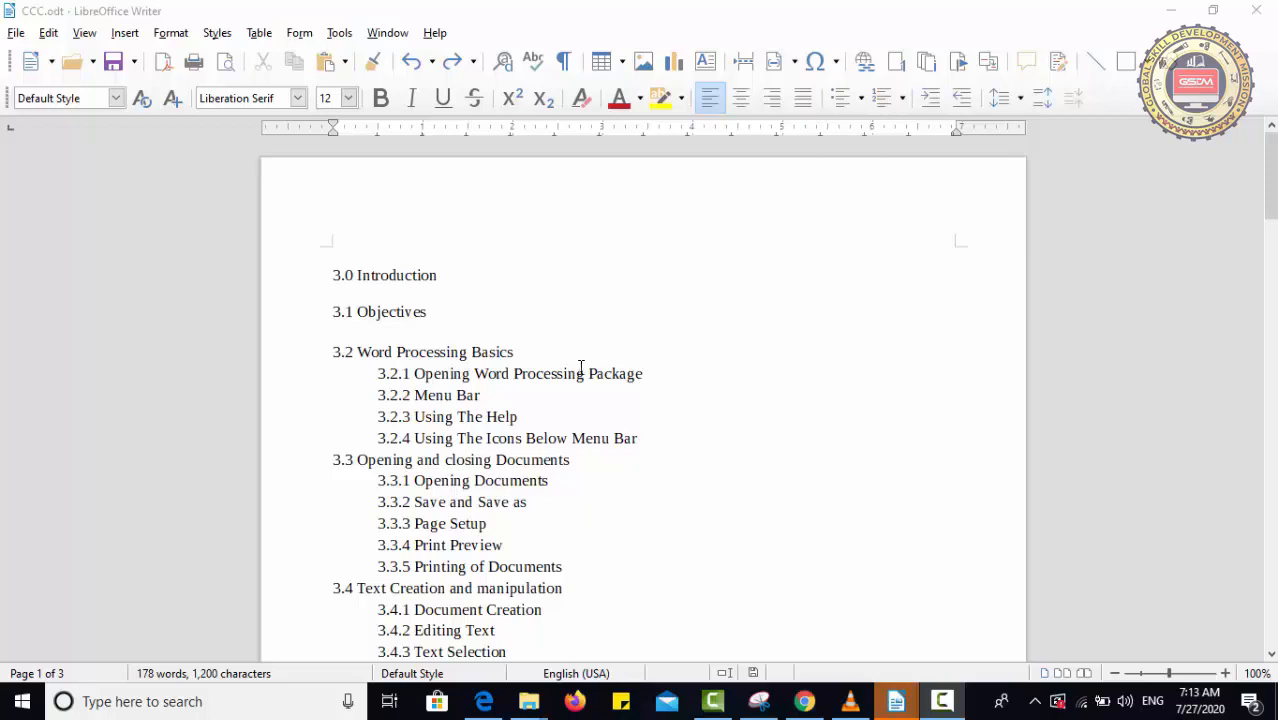
left_click(340, 33)
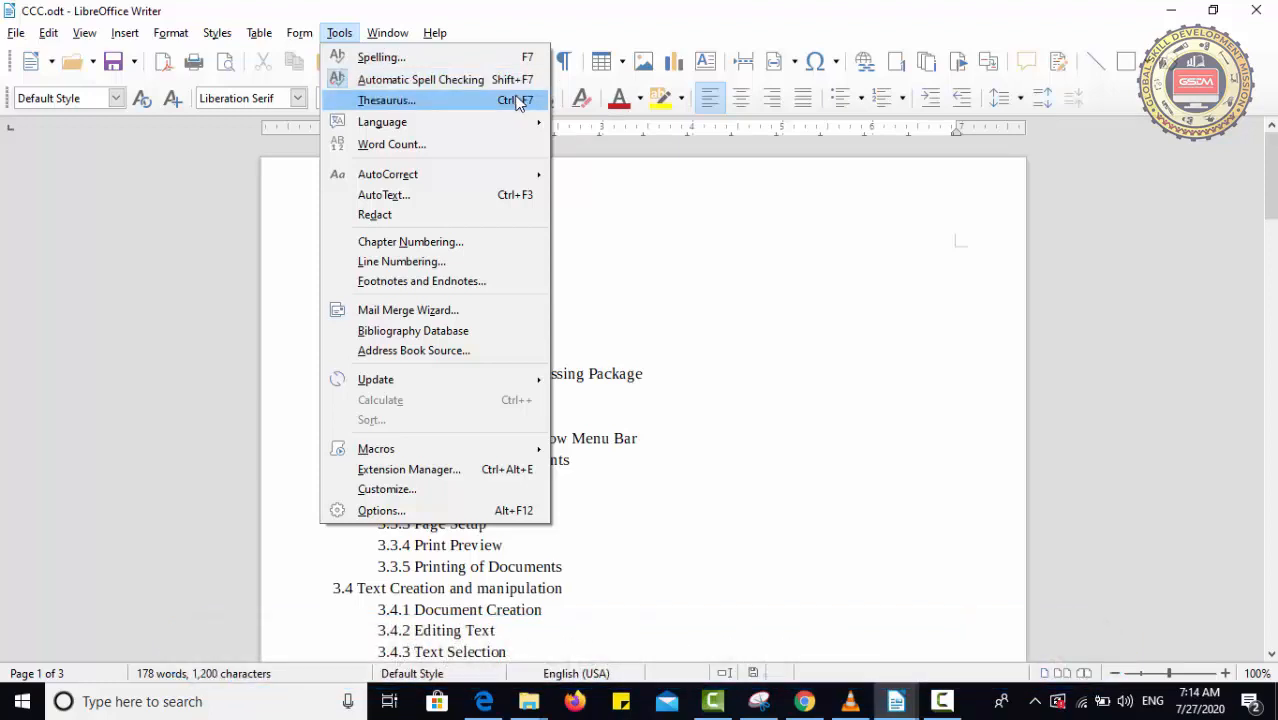
left_click(731, 290)
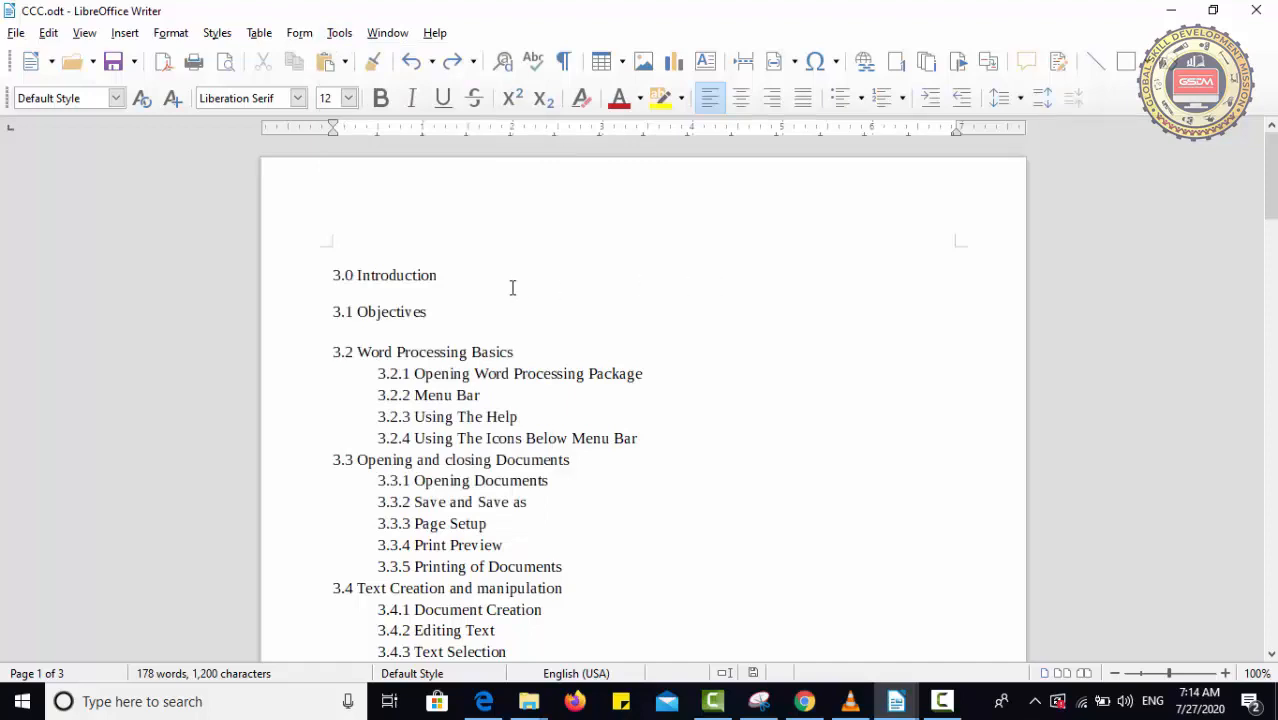
Look up the word Introduction from heading 3.0 in the Thesaurus and try the alternatives Debut, First appearance and Launching.
left_click_drag(444, 275, 358, 273)
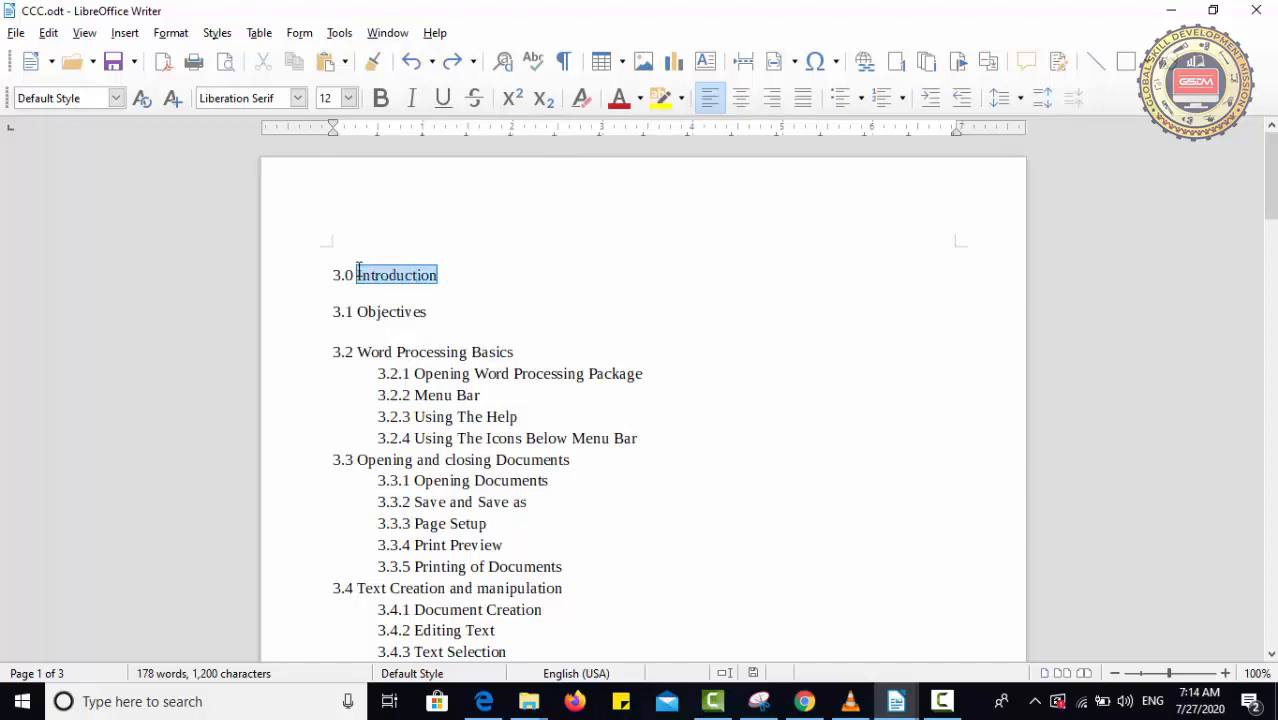
left_click(339, 33)
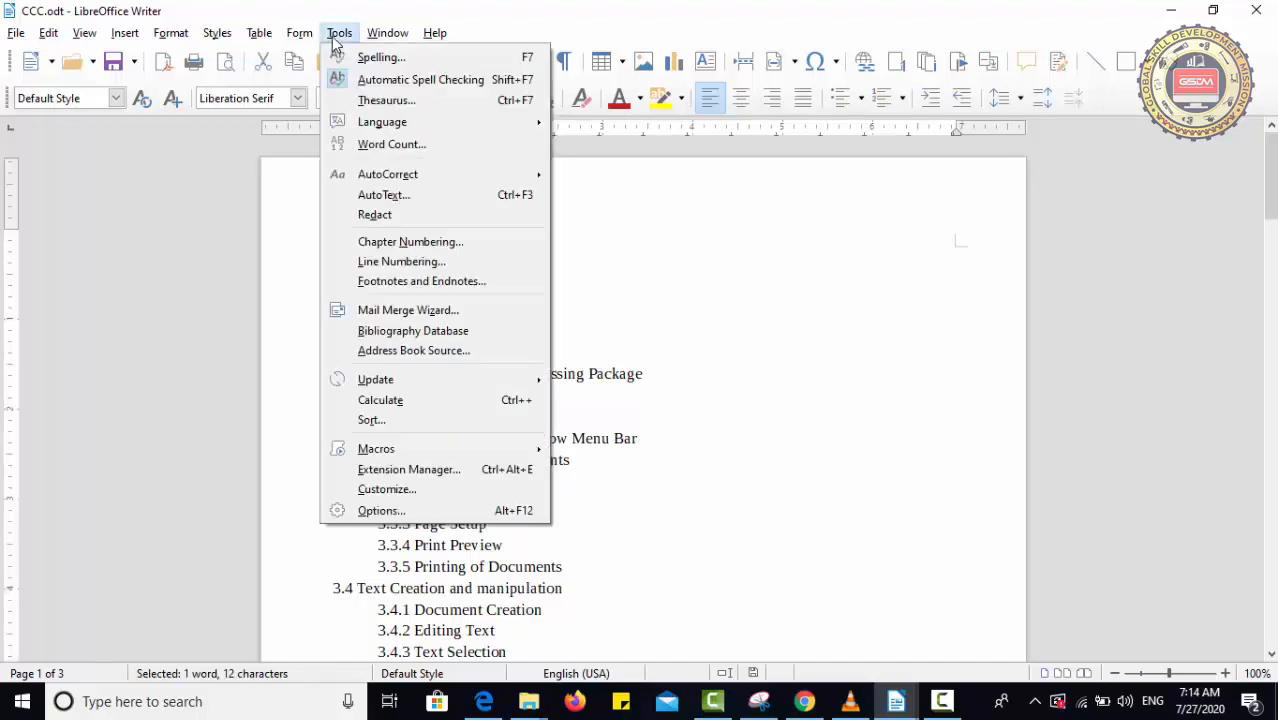
left_click(372, 101)
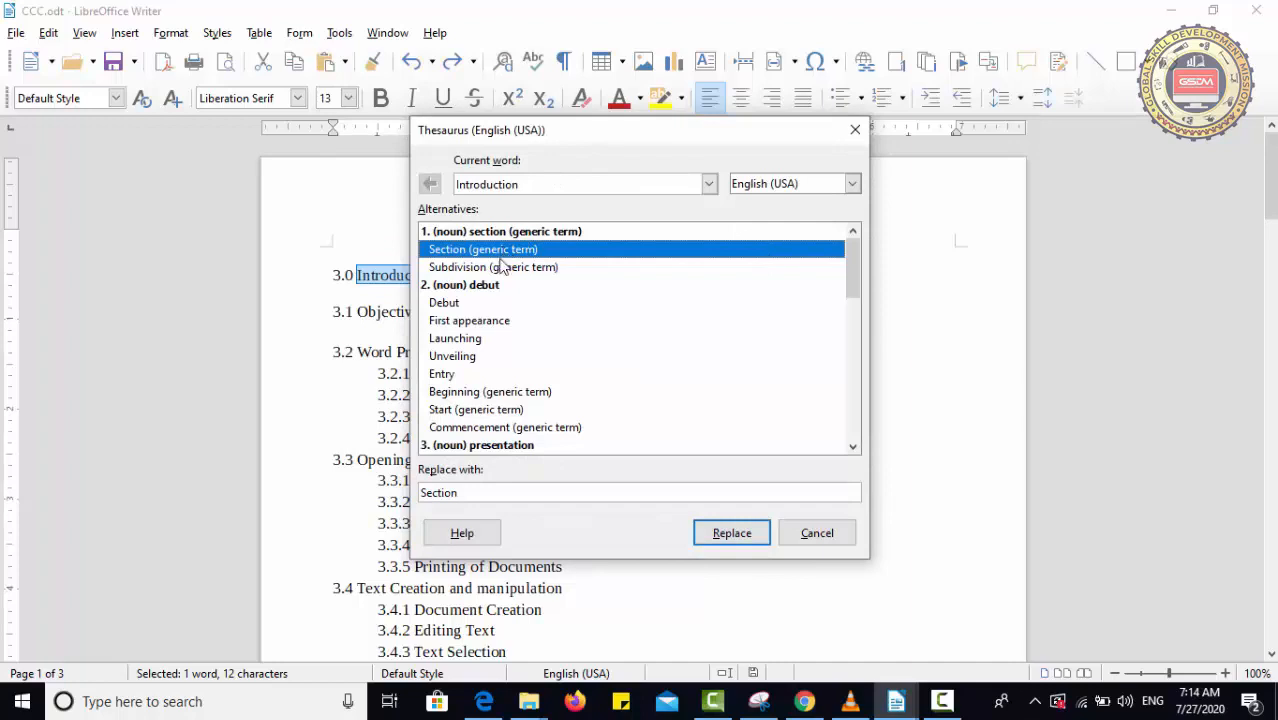
left_click(481, 306)
left_click(481, 306)
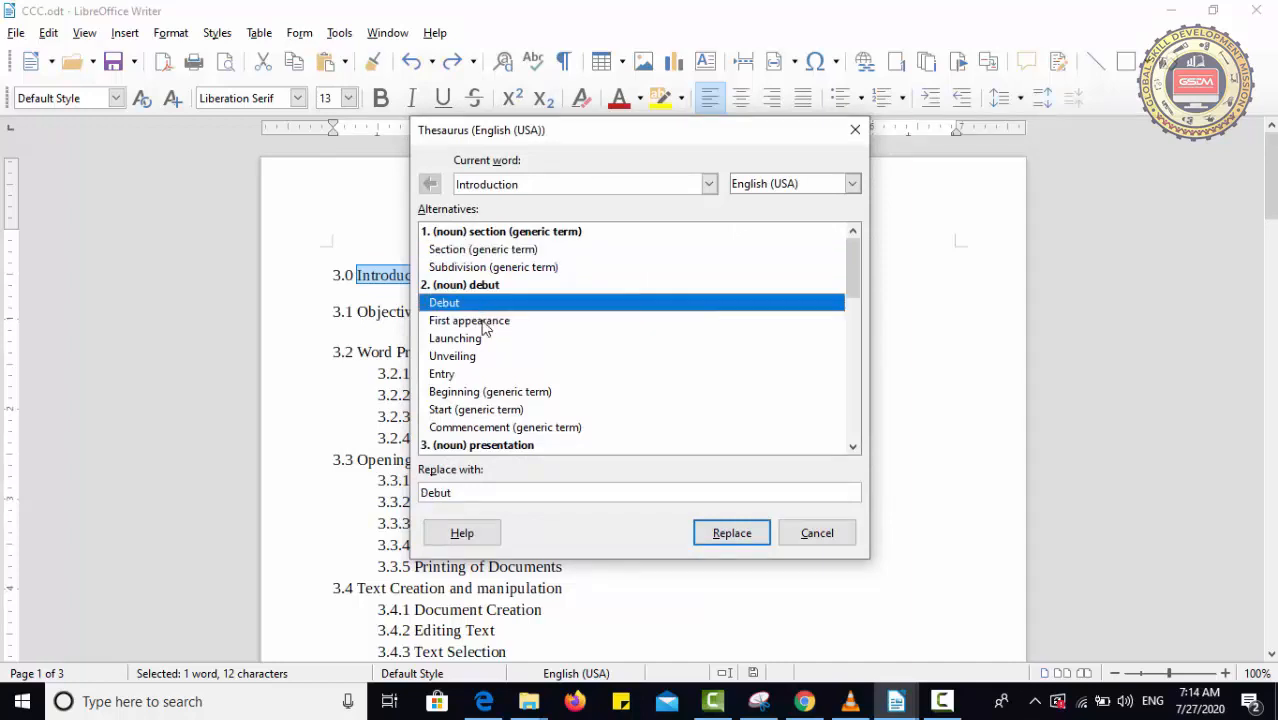
left_click(482, 322)
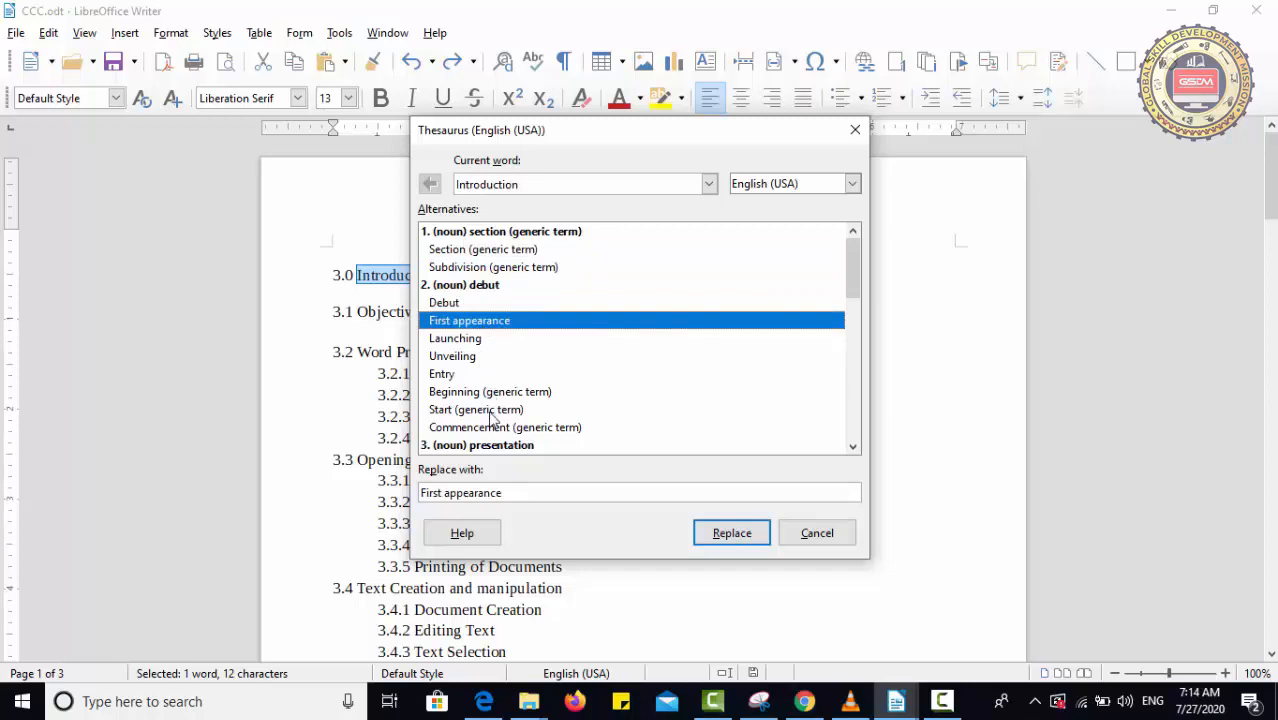
left_click_drag(853, 262, 840, 233)
left_click(466, 340)
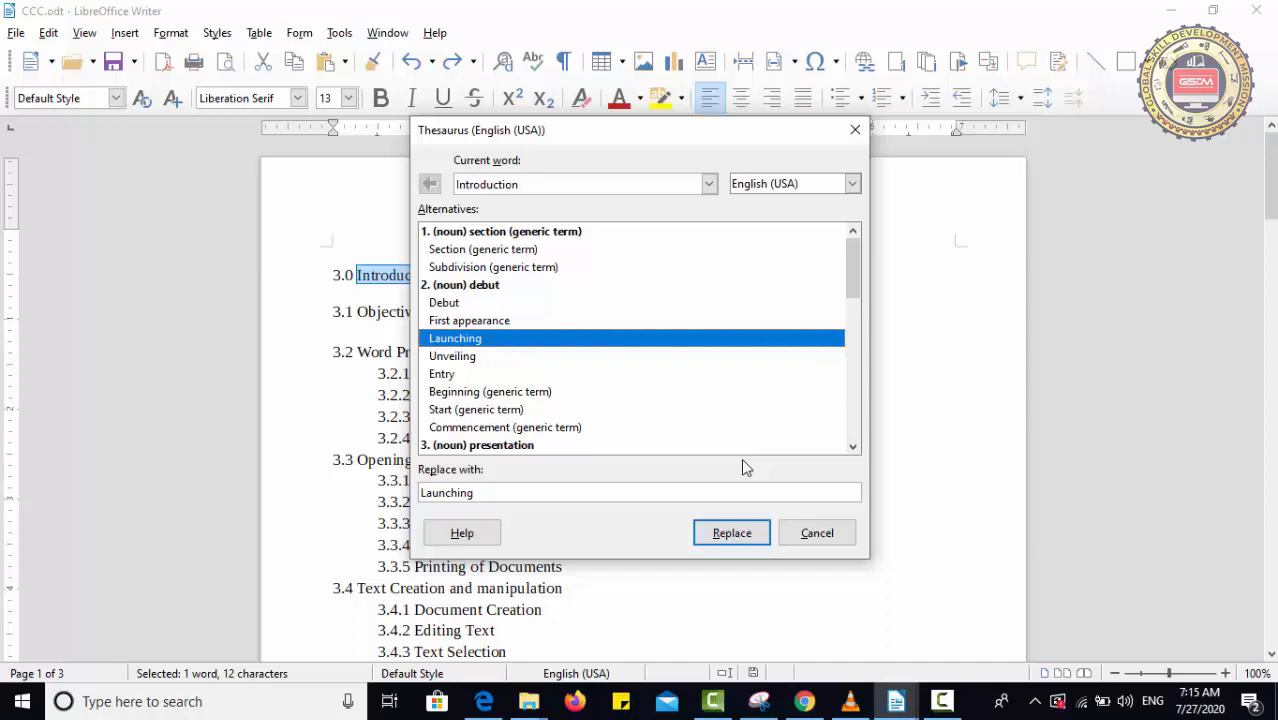
View the languages offered by the Thesaurus and close it without replacing the word.
left_click(853, 184)
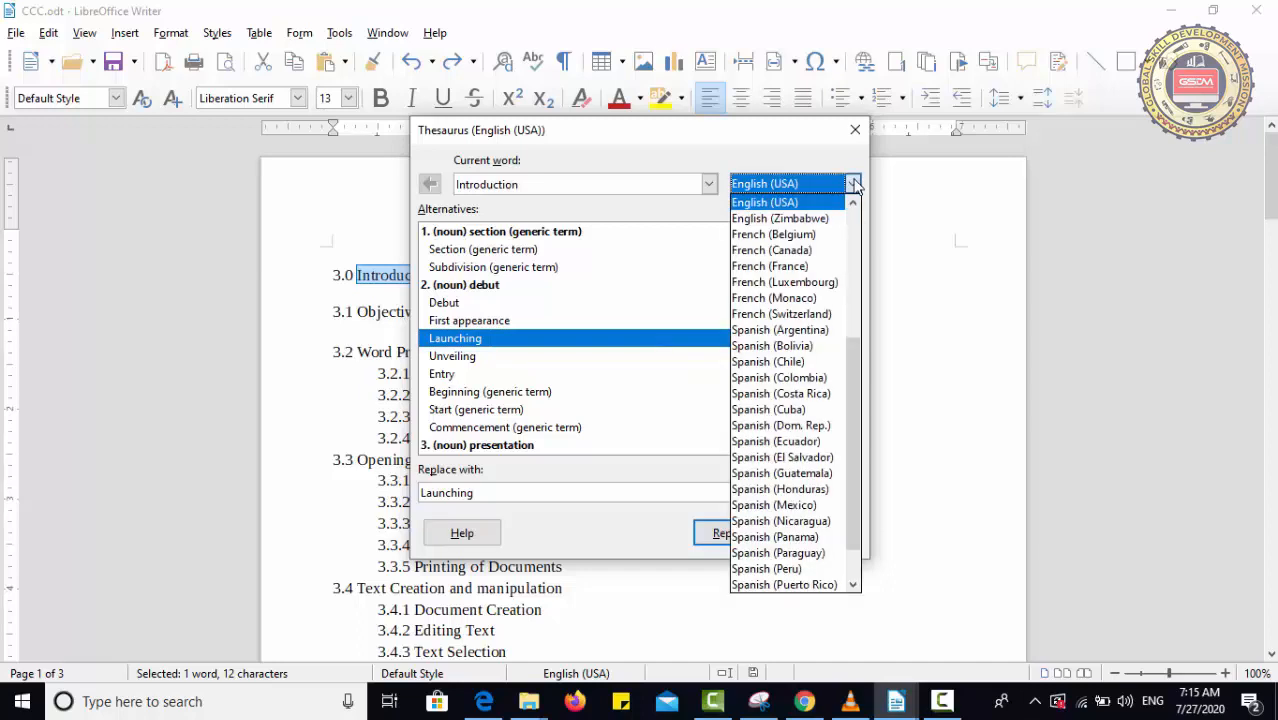
left_click(853, 184)
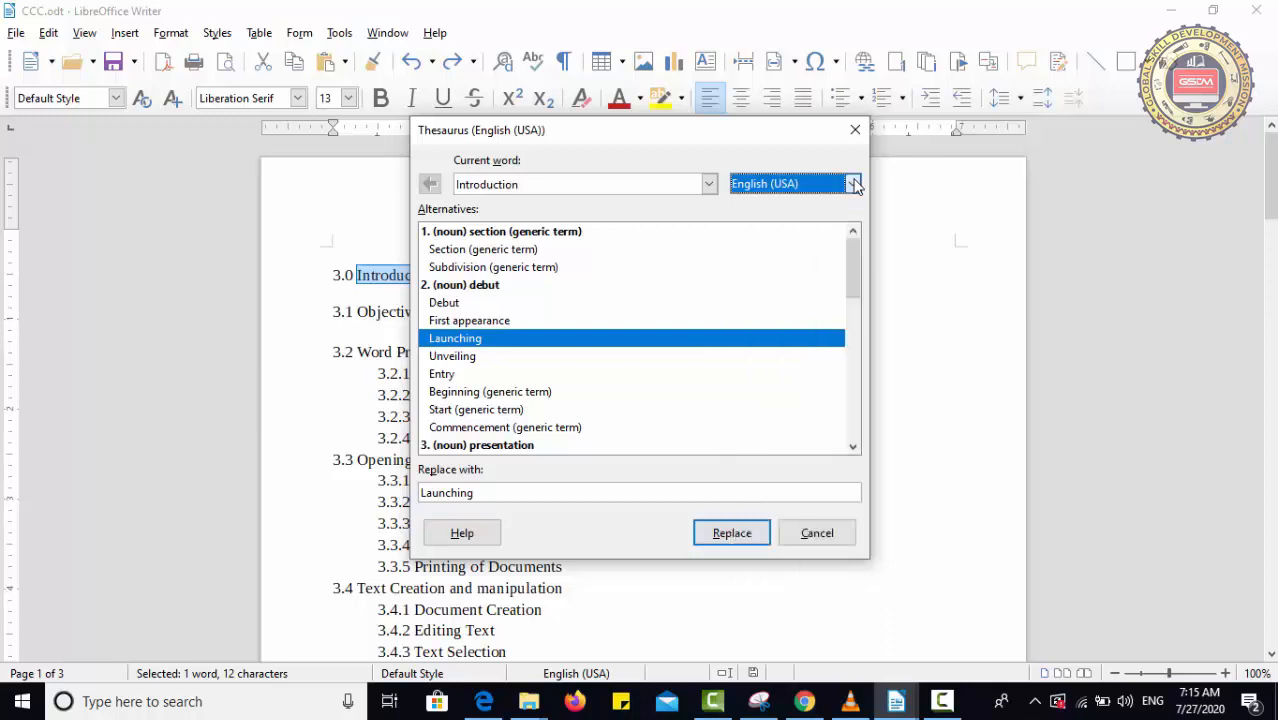
left_click(806, 537)
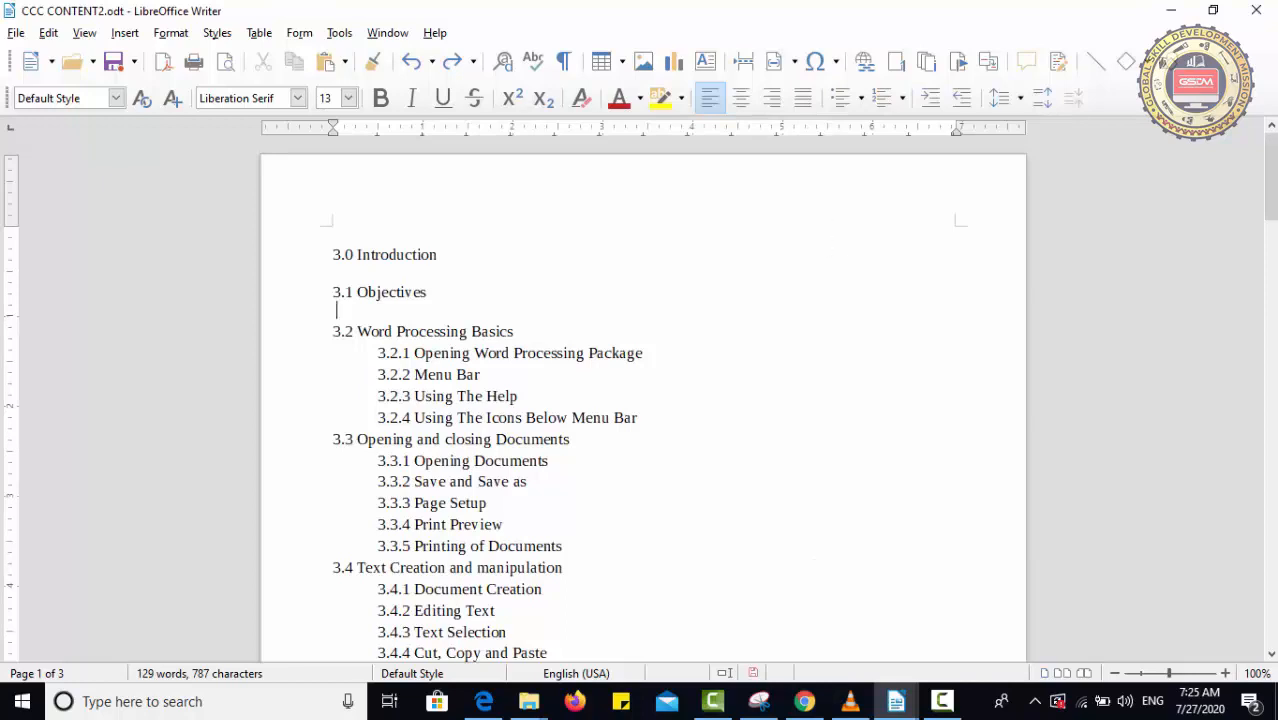
Enter the words COLOR and COLOUR on separate lines on the blank second page of CCC CONTENT2.odt.
left_click_drag(1272, 180, 1272, 329)
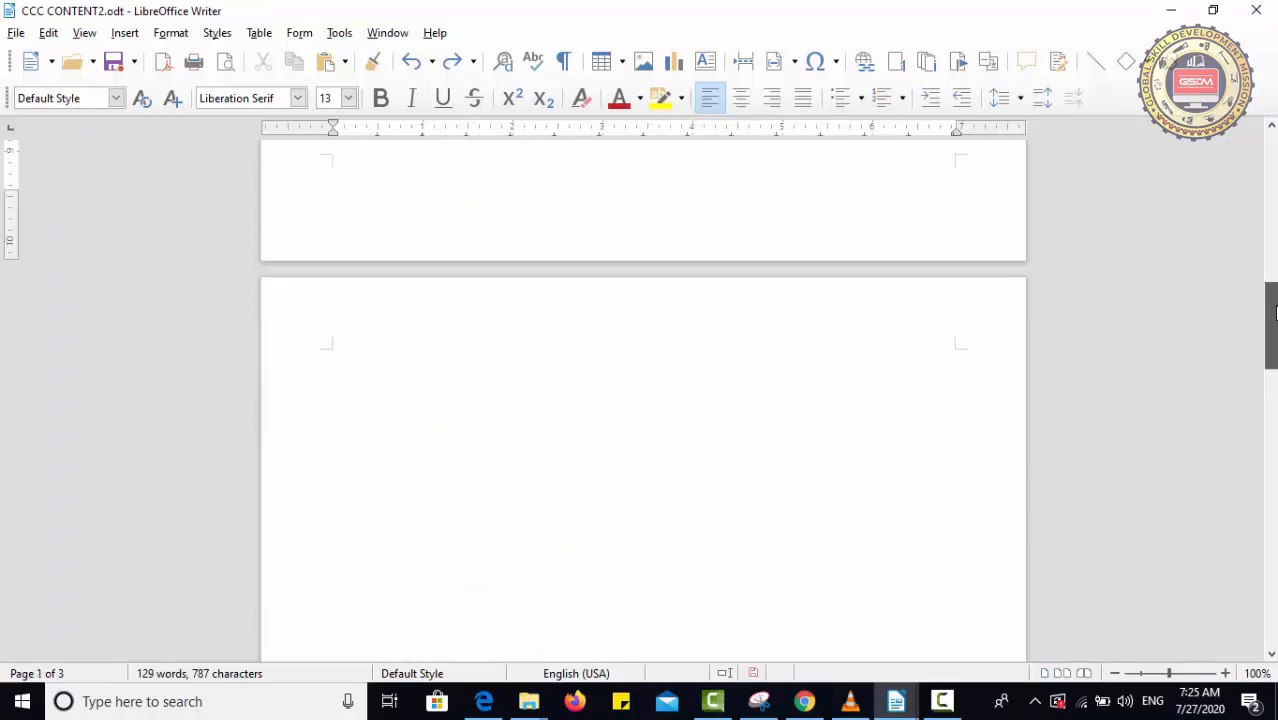
left_click(646, 397)
type("COLOR")
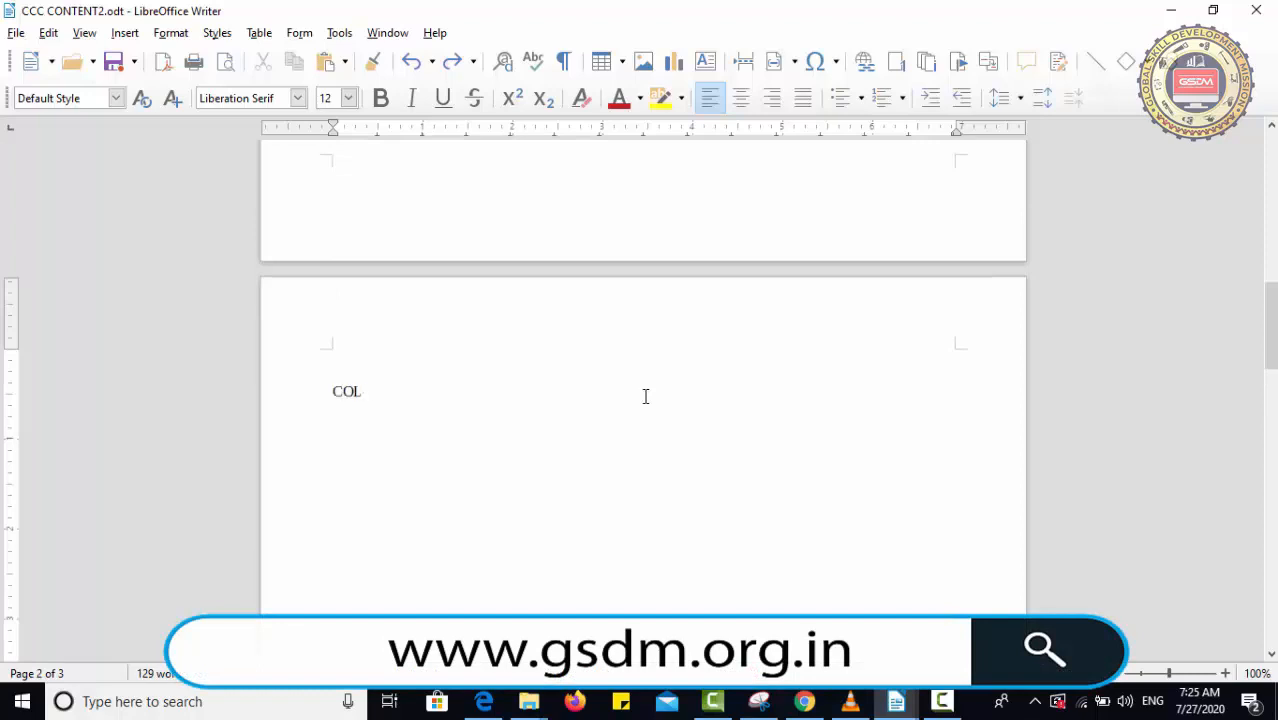
key("Return")
type("COLOR")
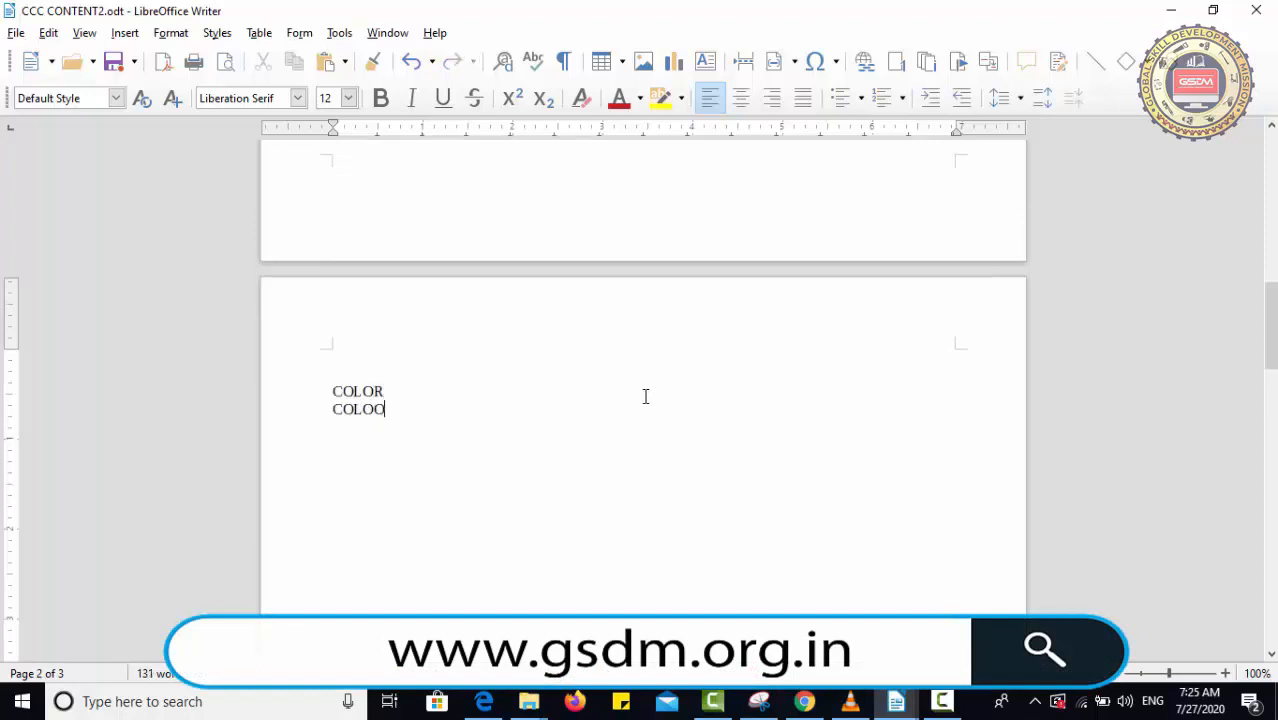
key("BackSpace")
key("BackSpace")
type("OUR")
key("Return")
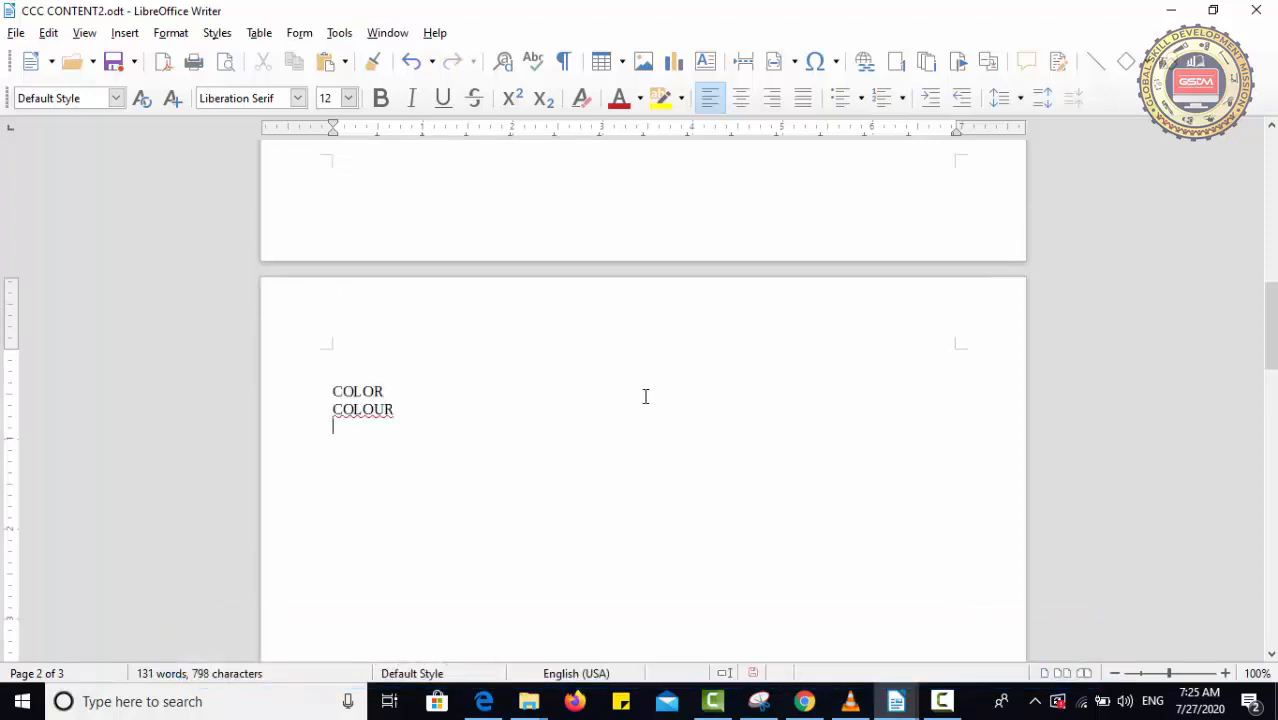
Switch to Chrome to read the Google result on where the spellings Color and Colour are used, then return to Writer.
left_click(475, 390)
left_click(416, 410)
left_click(815, 703)
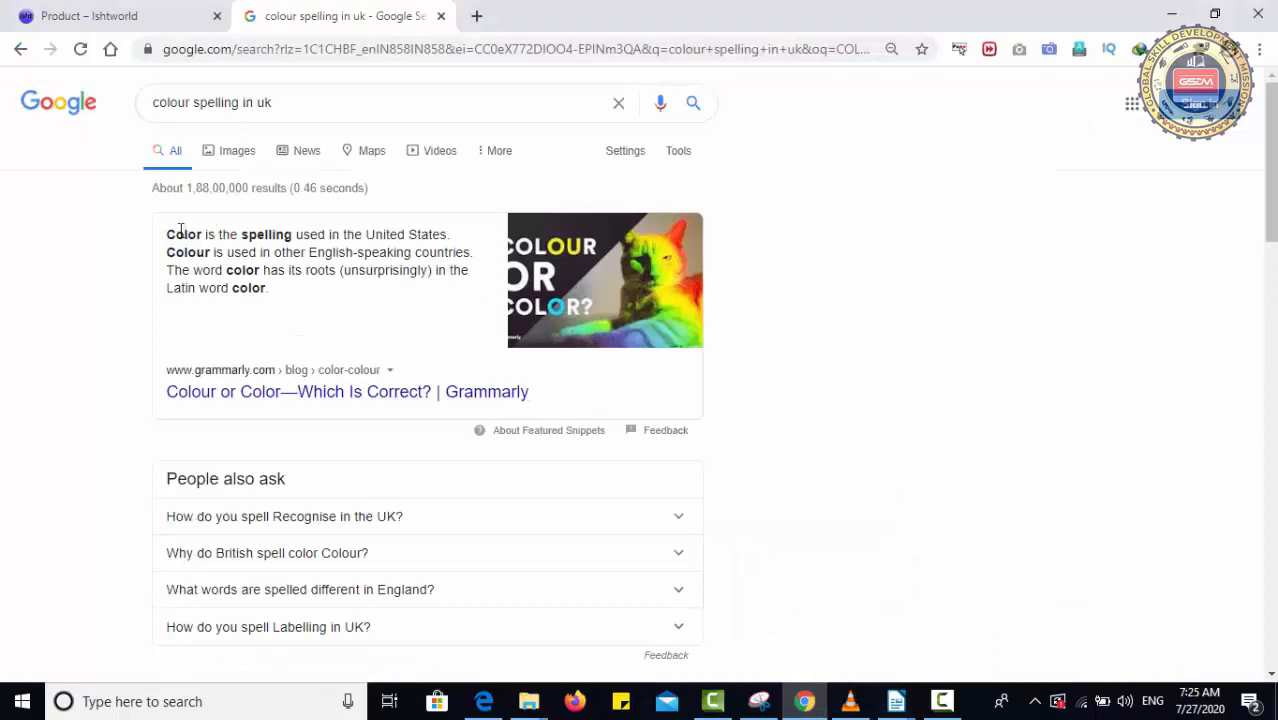
left_click_drag(167, 236, 471, 253)
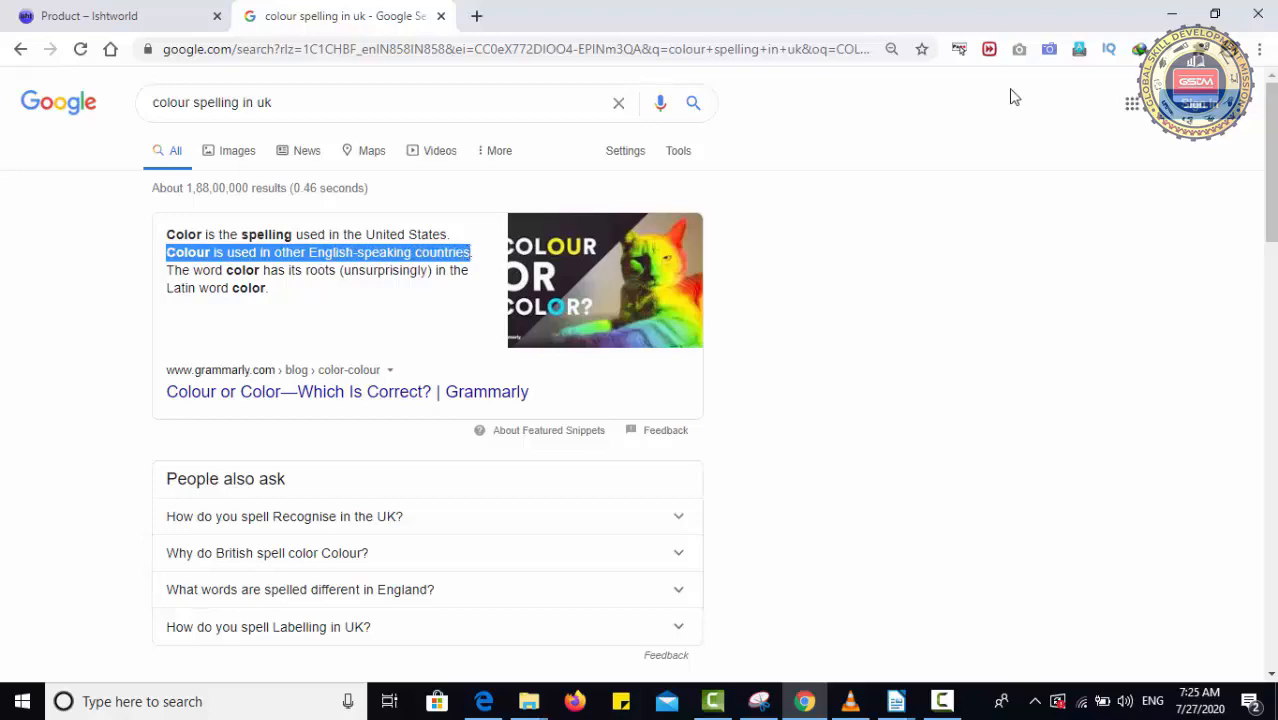
left_click(1171, 14)
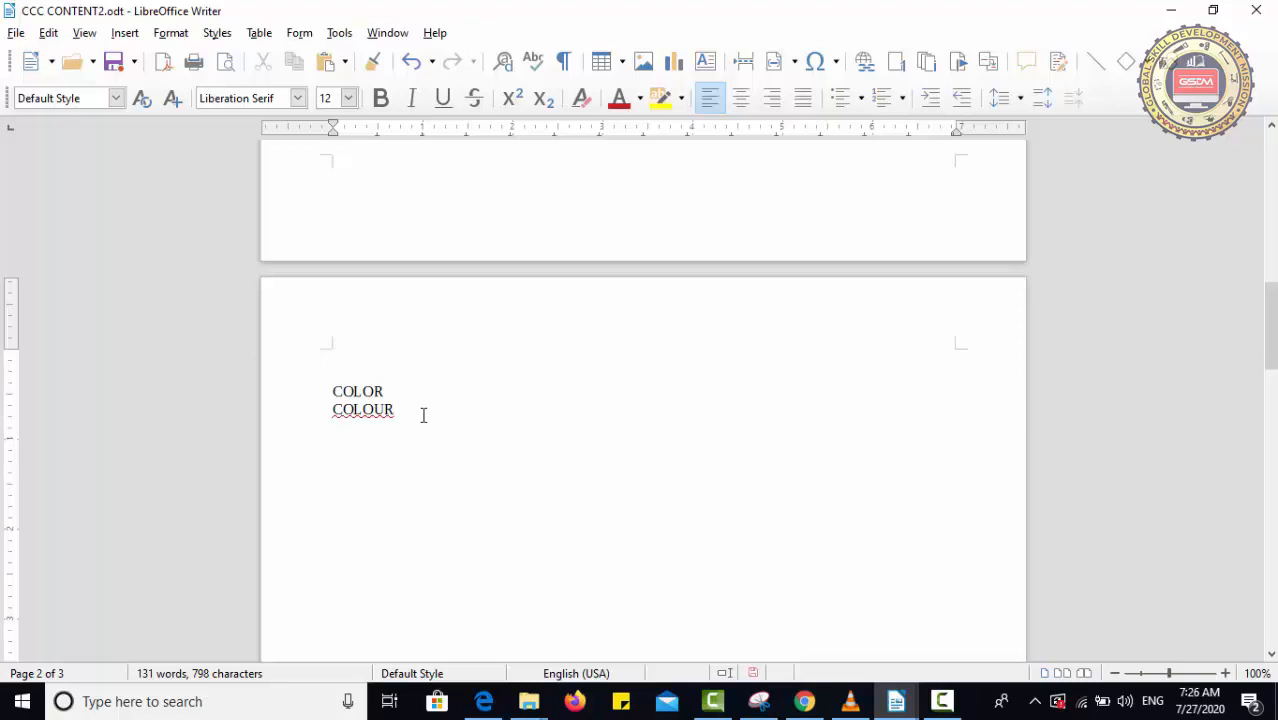
Set the default Western language for all text in the current document to English (UK).
left_click(339, 38)
mouse_move(362, 121)
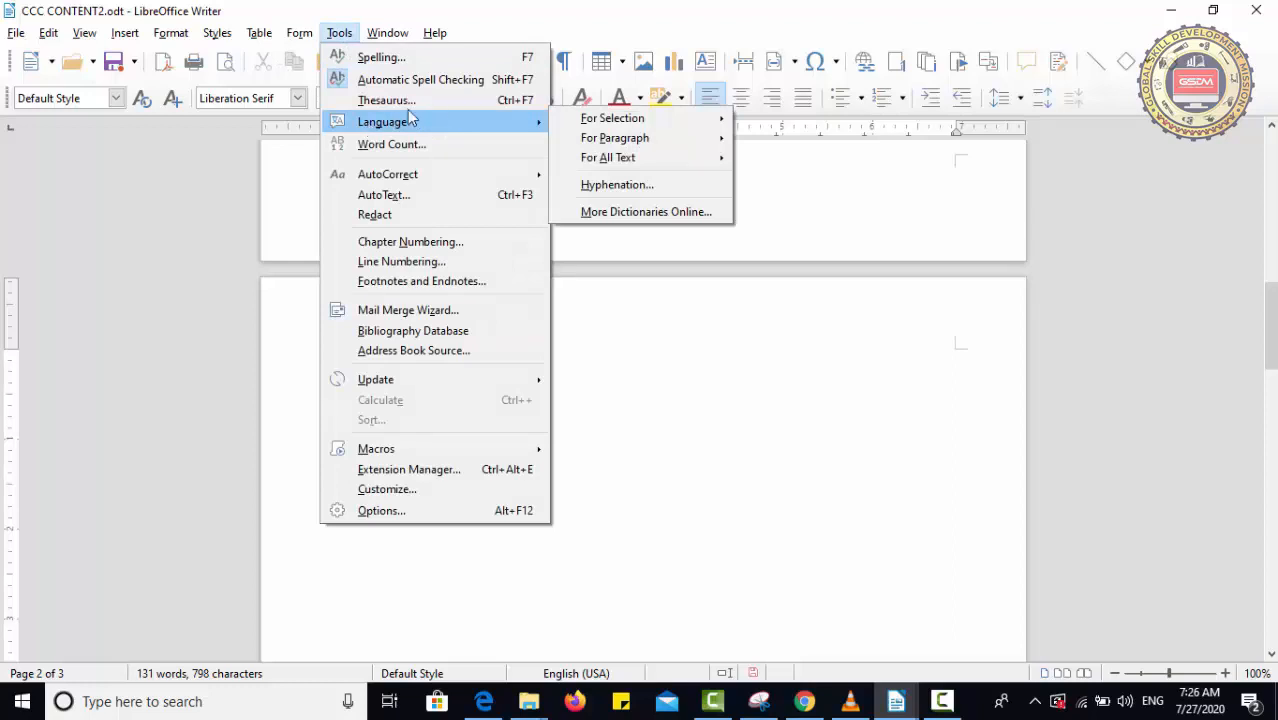
mouse_move(594, 160)
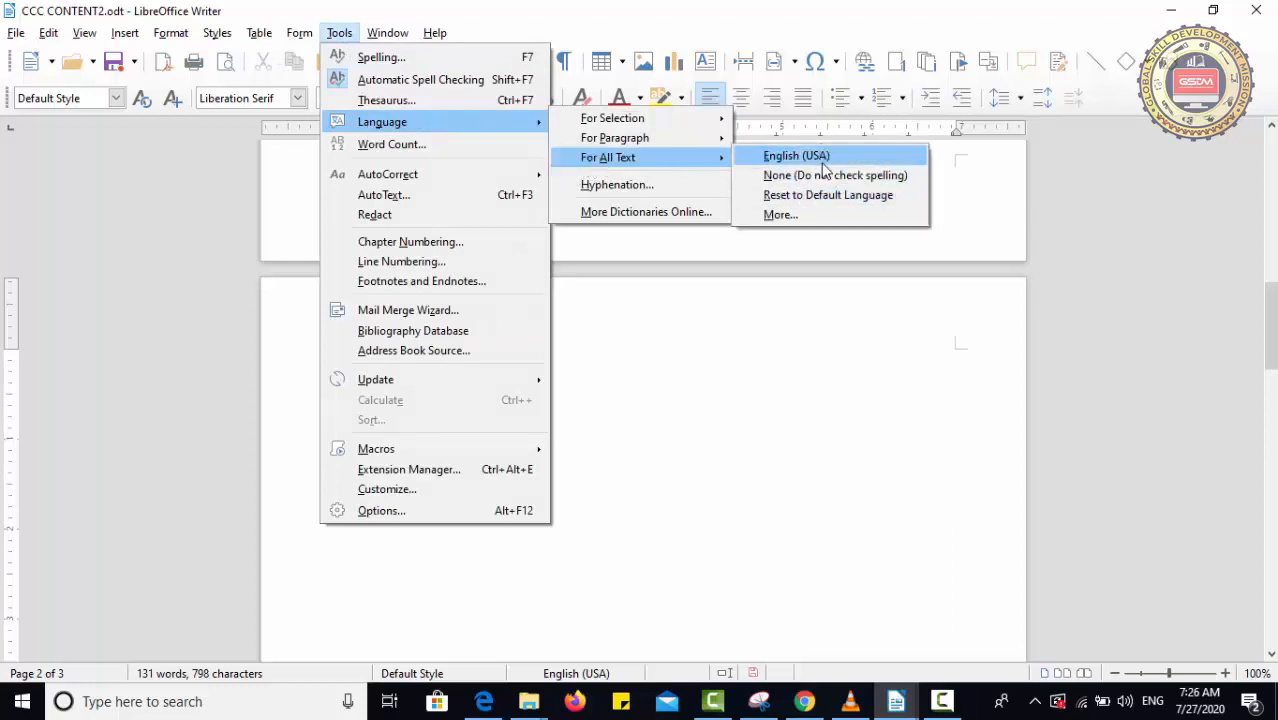
left_click(781, 215)
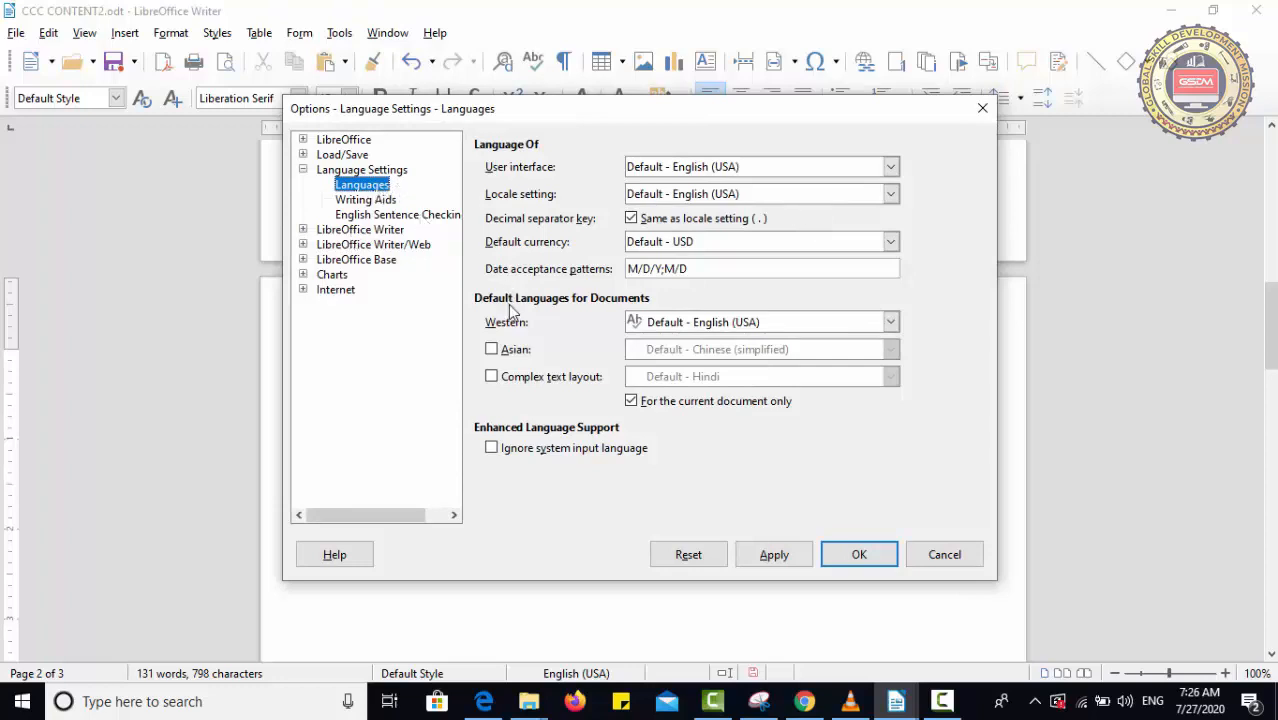
left_click(670, 322)
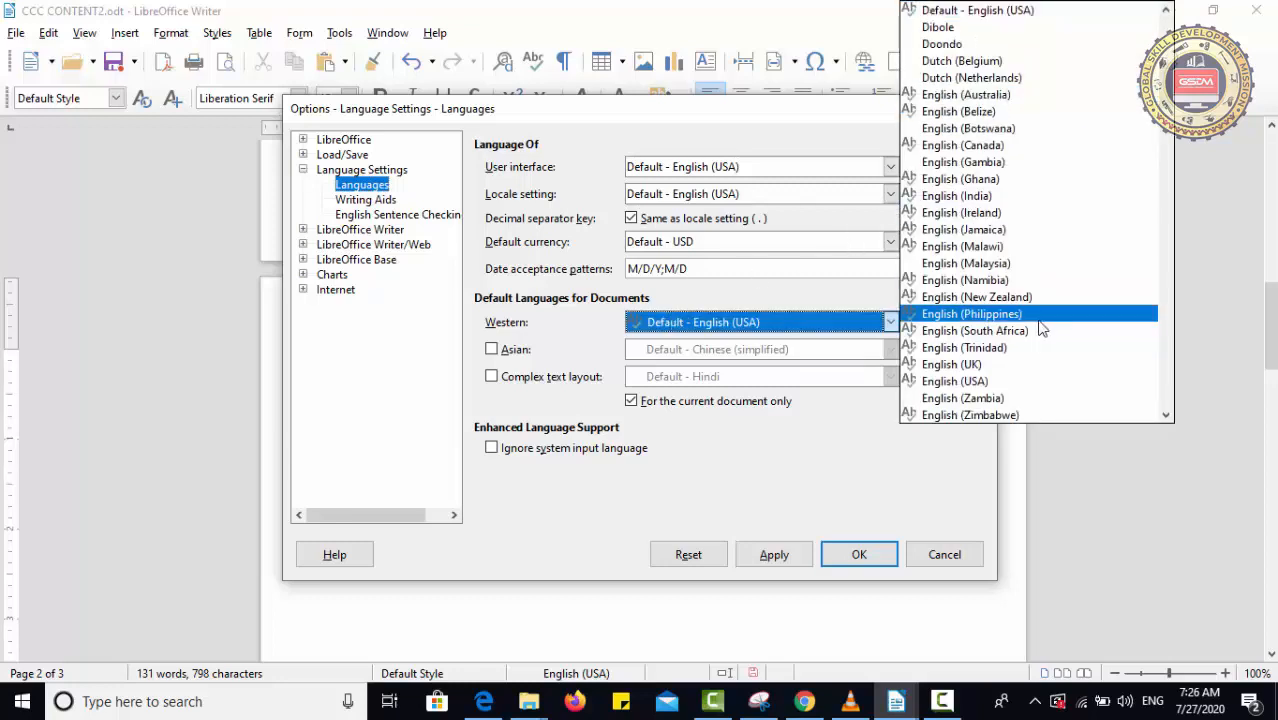
left_click(987, 366)
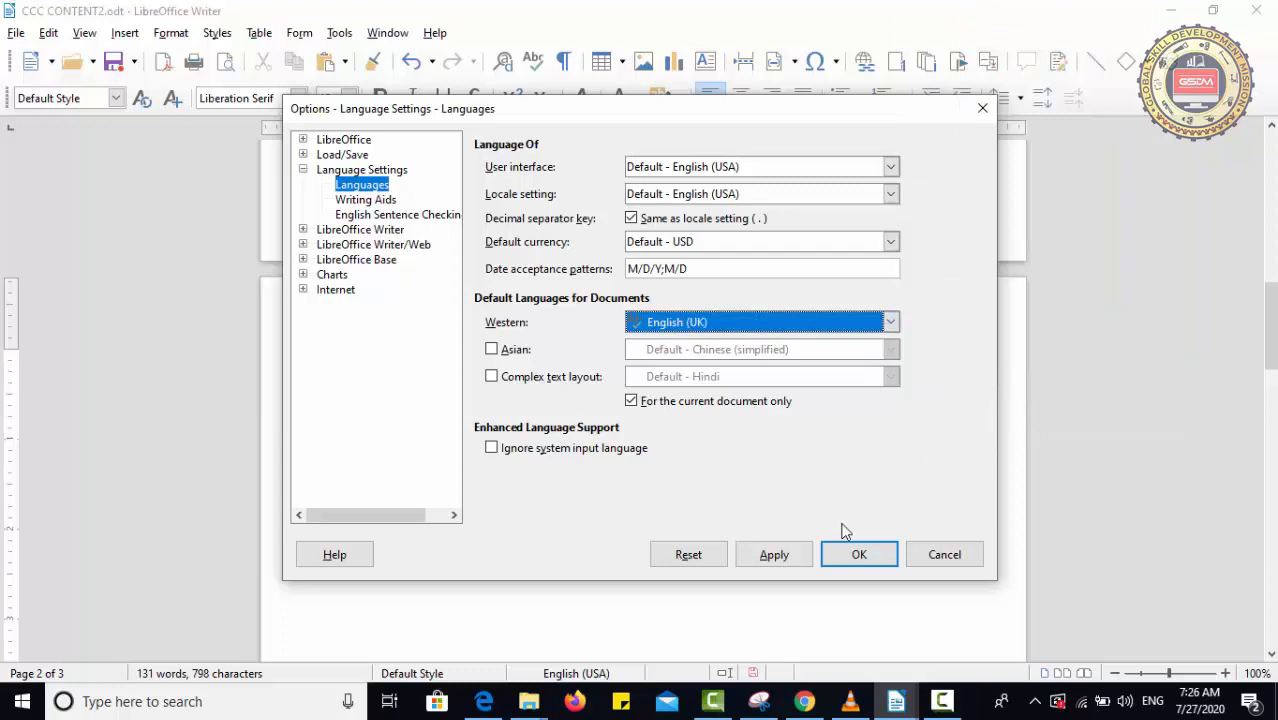
left_click(778, 556)
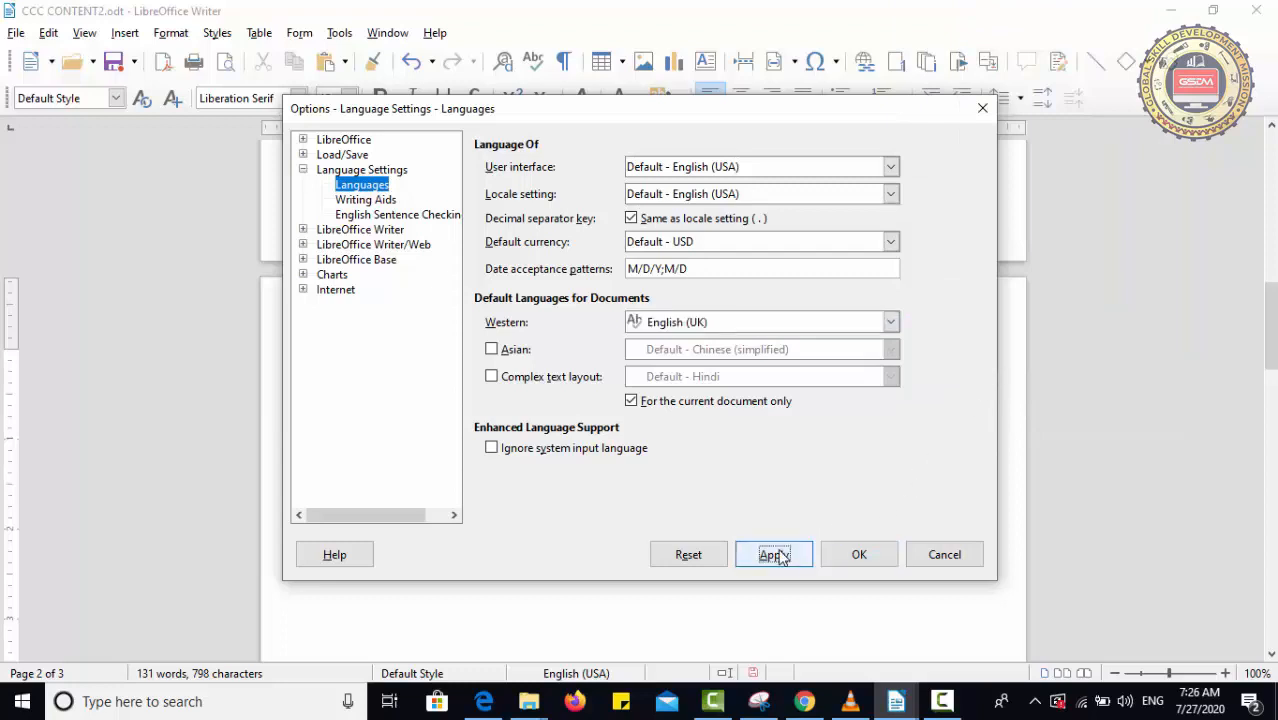
left_click(856, 555)
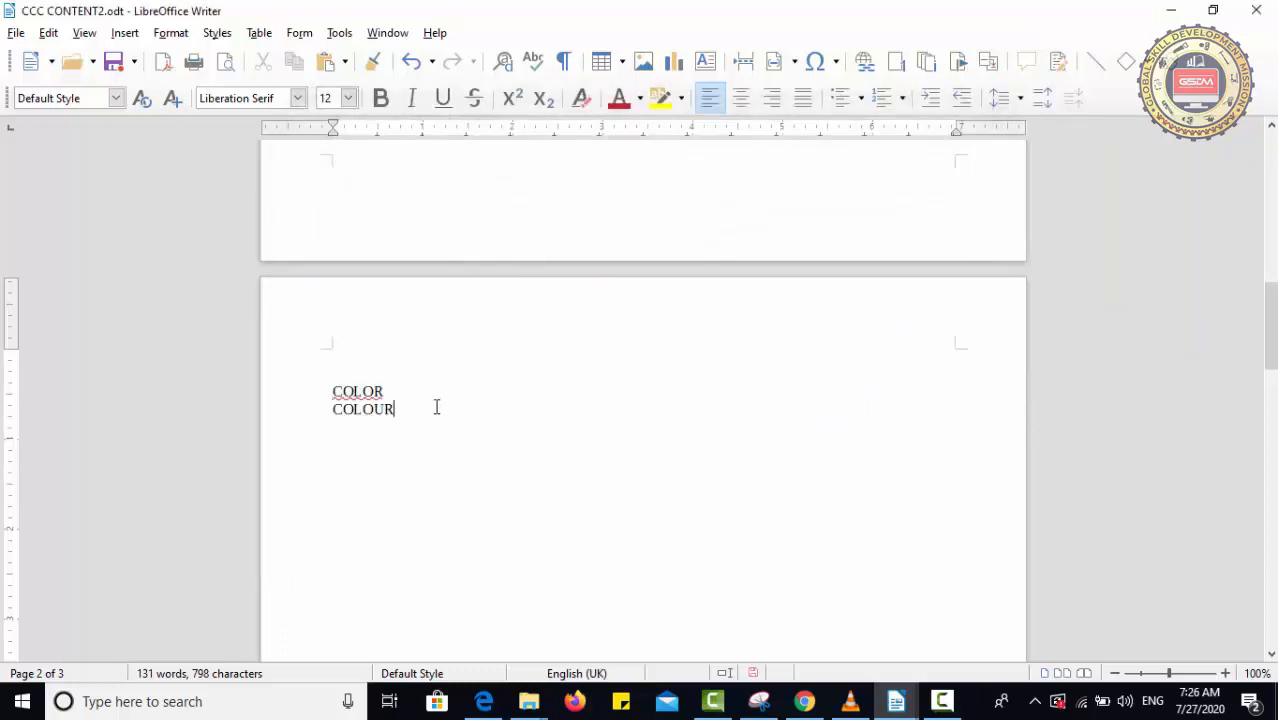
left_click(384, 391)
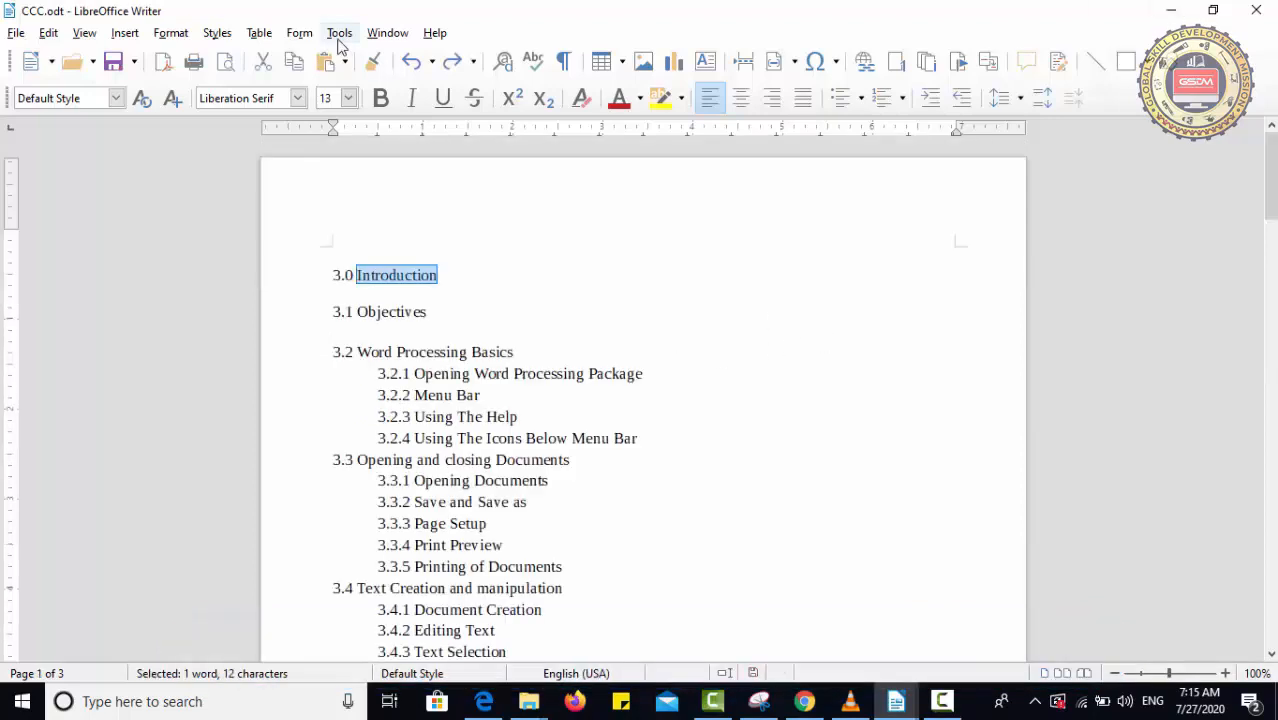
Select all the text in CCC.odt, check its Word Count, and clear the selection.
left_click(338, 33)
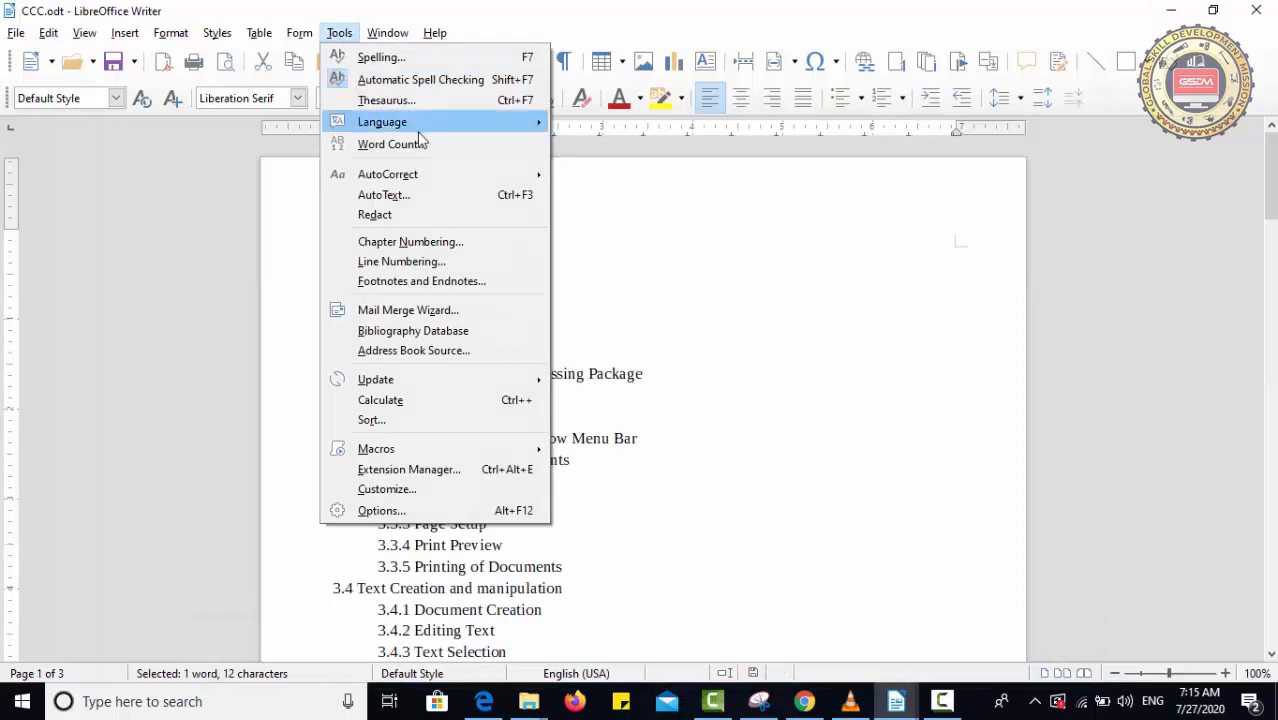
left_click(699, 265)
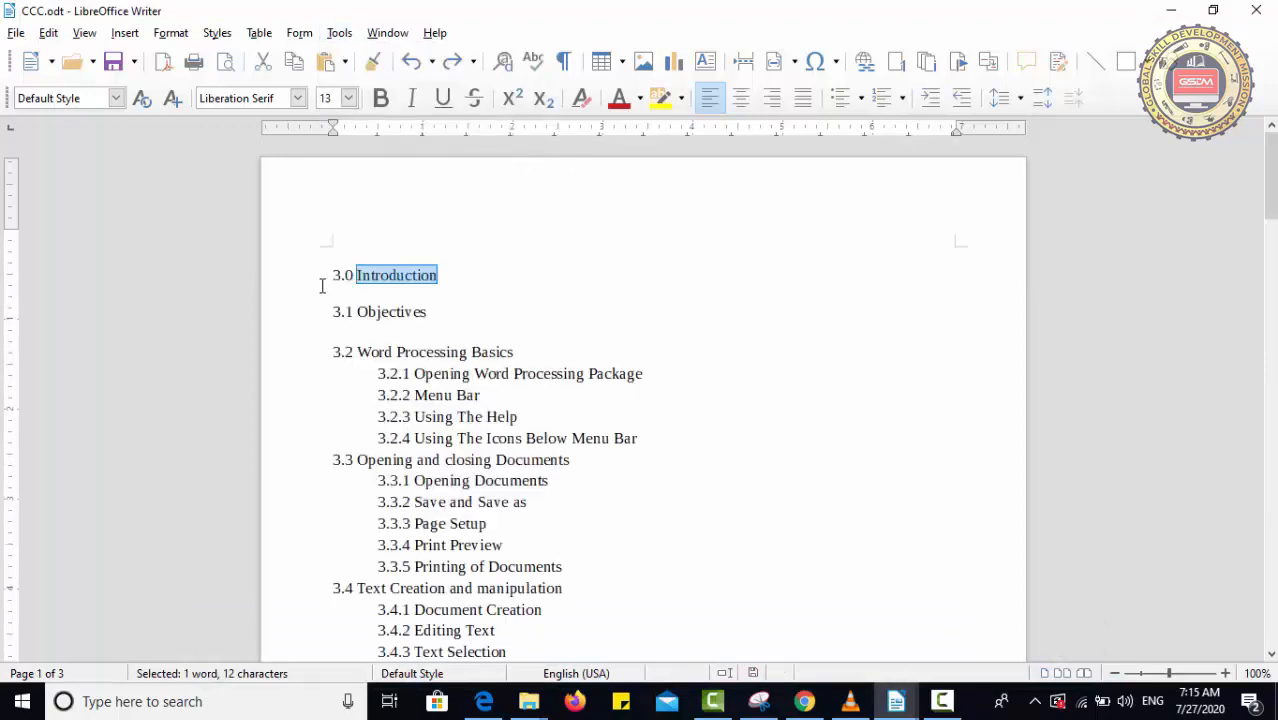
key("ctrl+a")
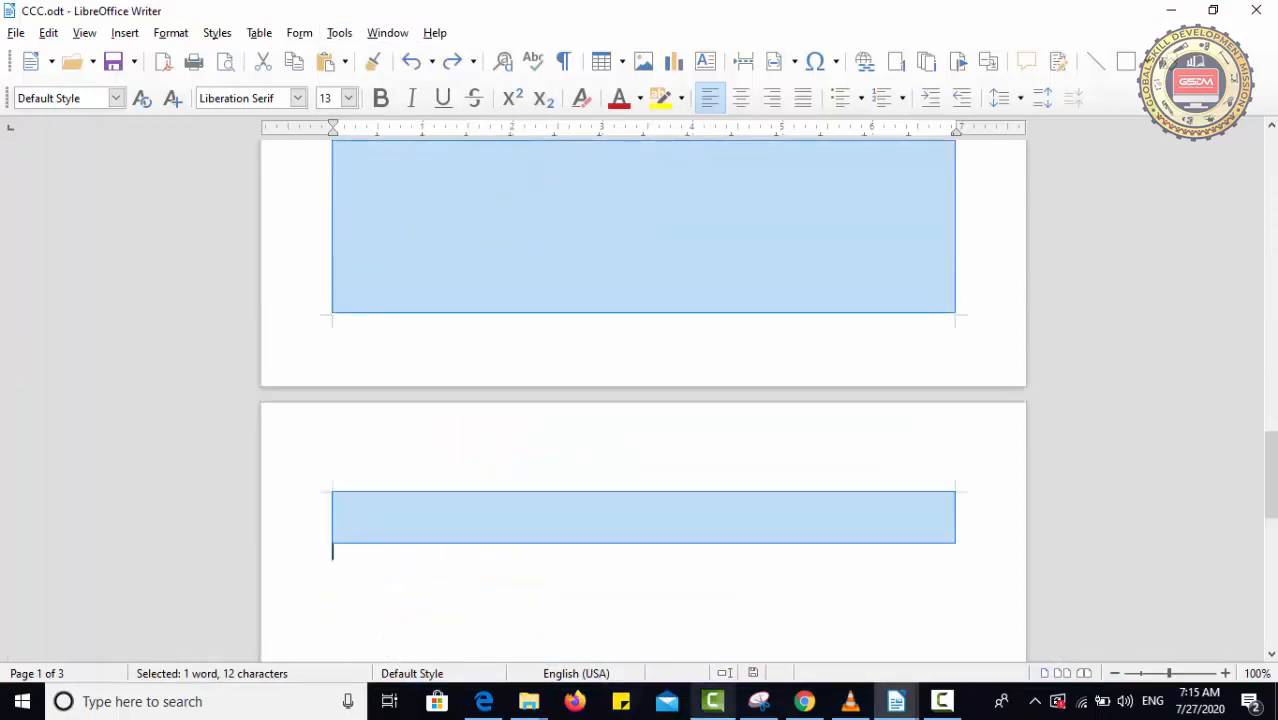
left_click_drag(1270, 480, 1272, 150)
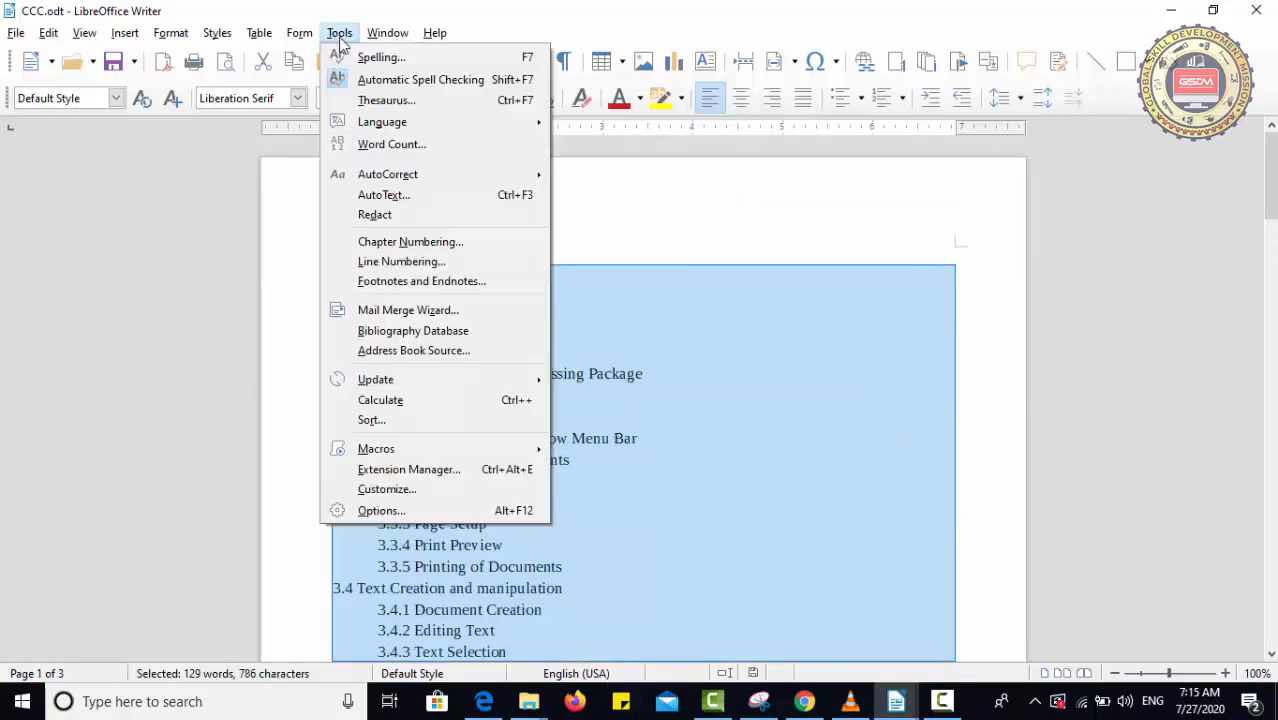
left_click(394, 142)
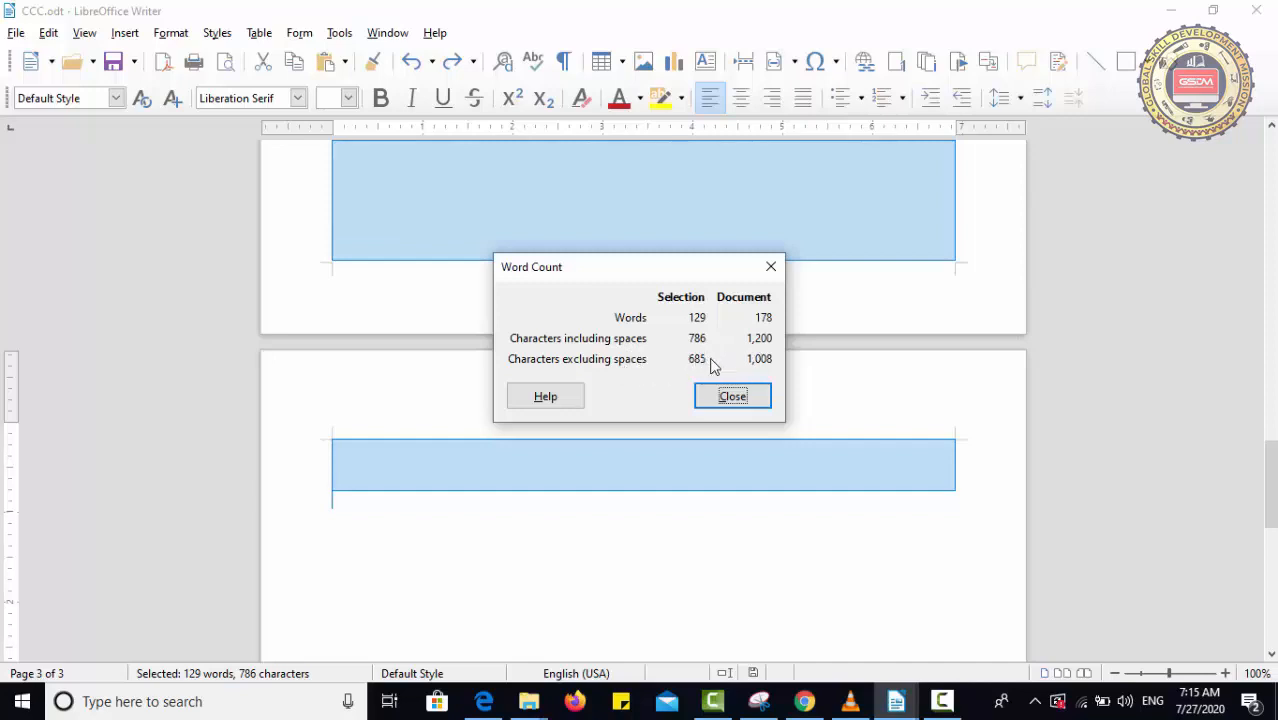
left_click(732, 393)
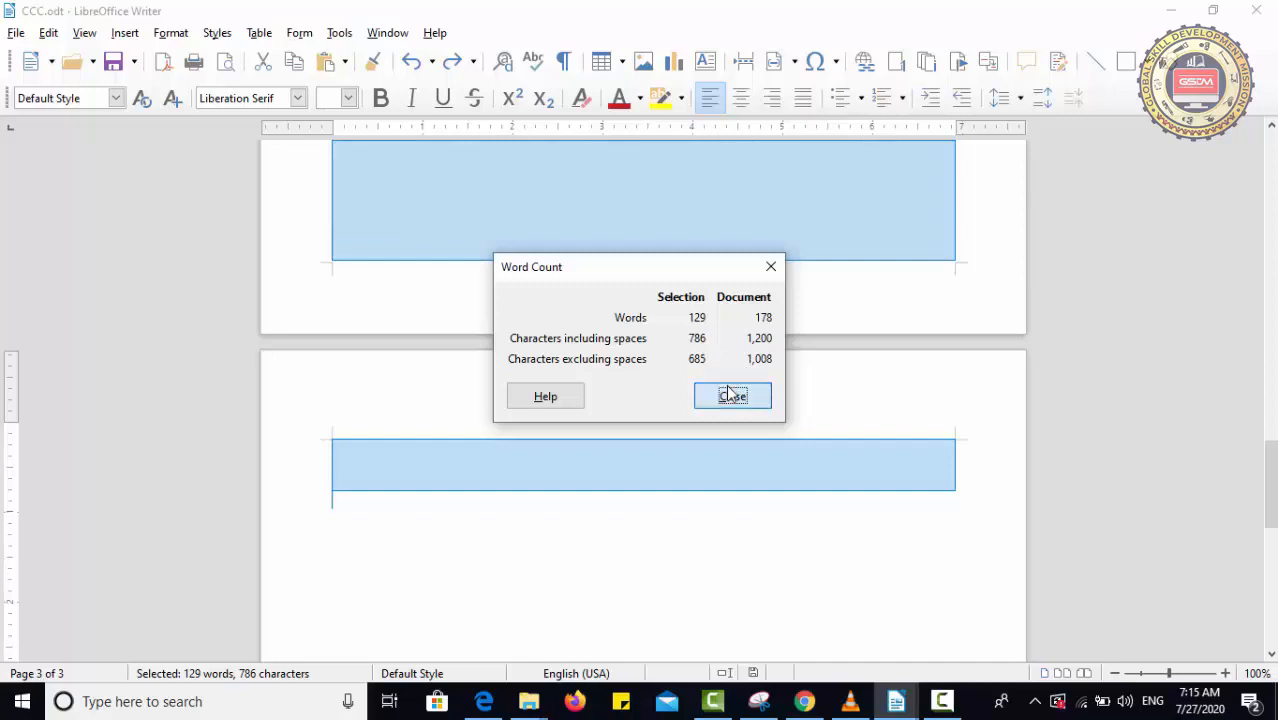
left_click(1002, 241)
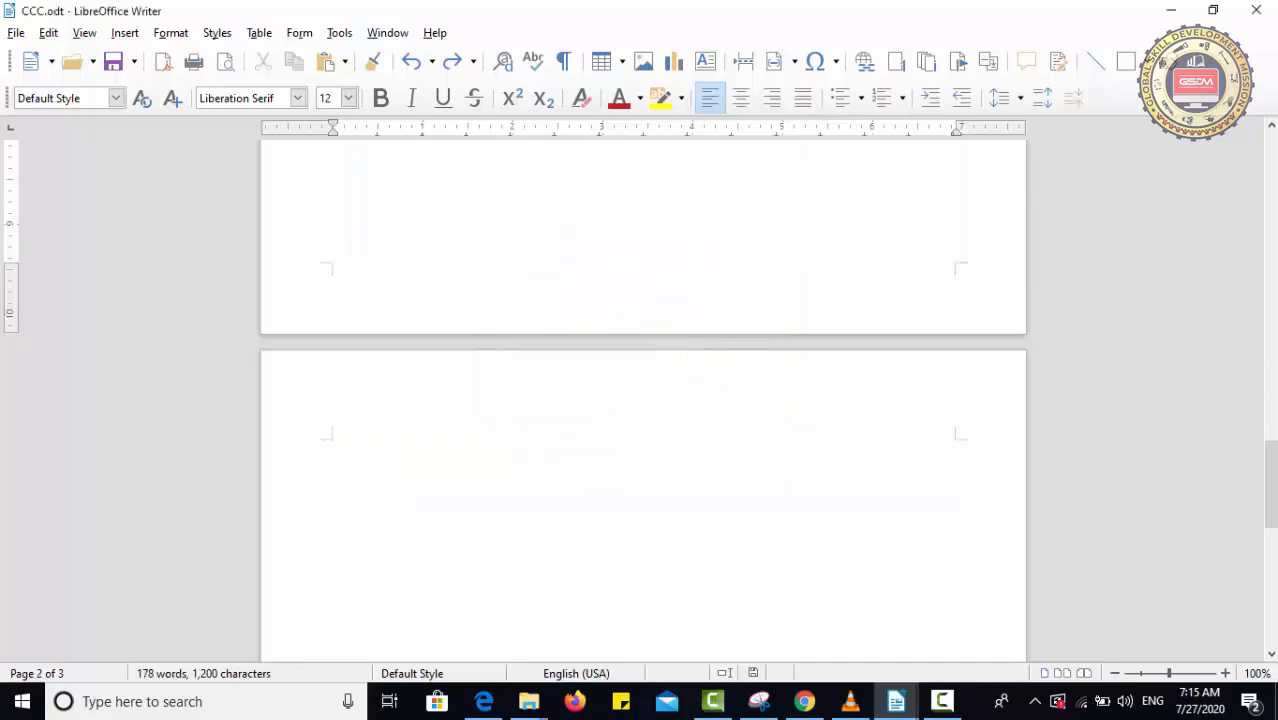
Enter the misspelling "imediatly" on two consecutive lines of the blank second page to test AutoCorrect.
left_click_drag(1271, 484, 1271, 174)
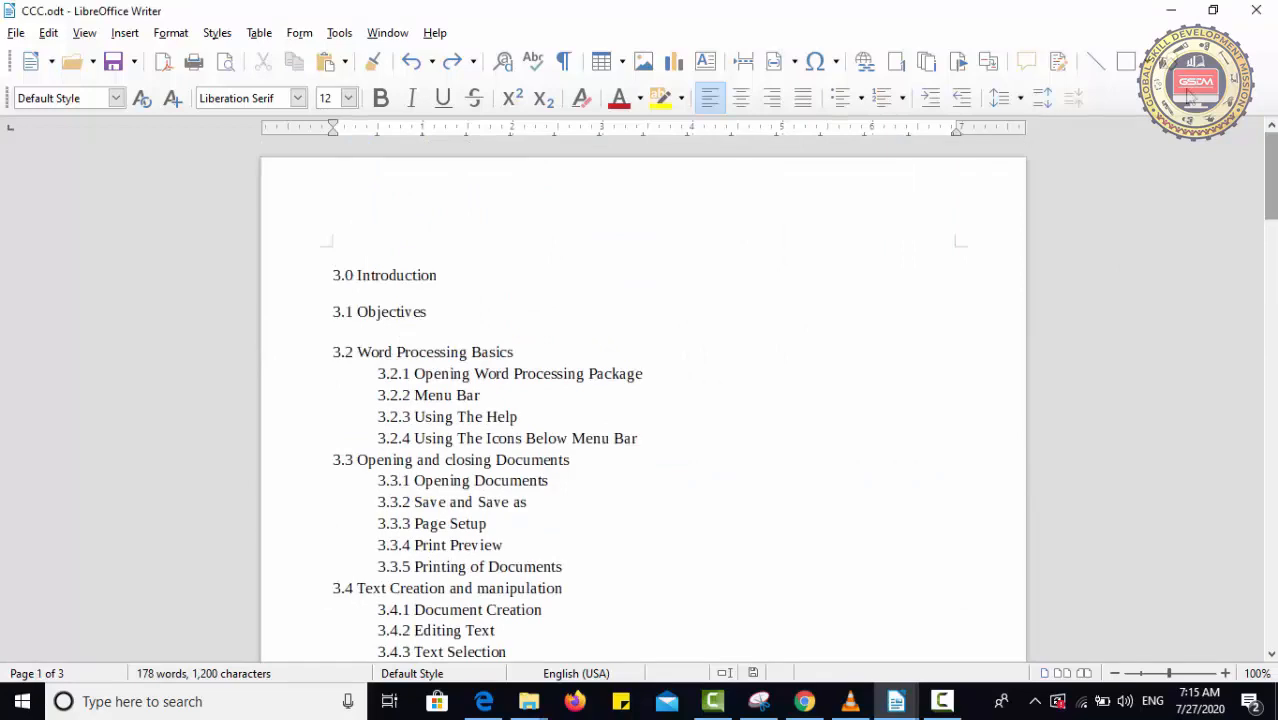
left_click(339, 34)
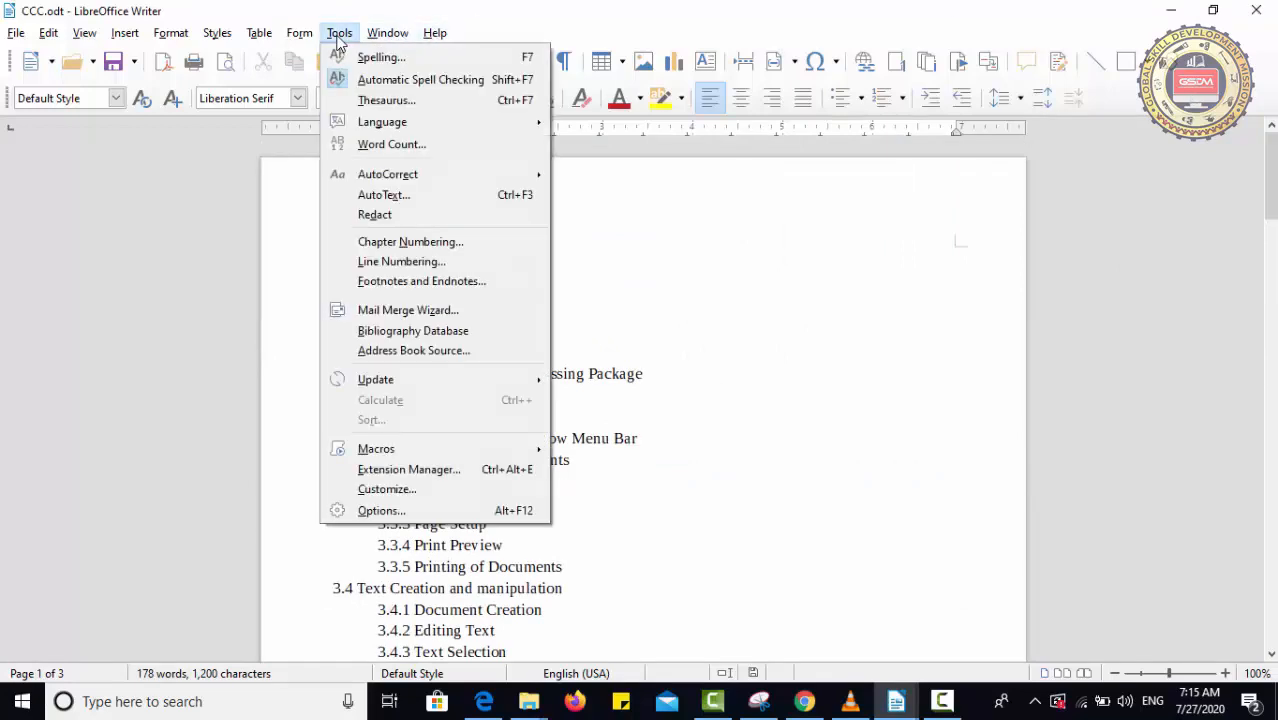
mouse_move(397, 175)
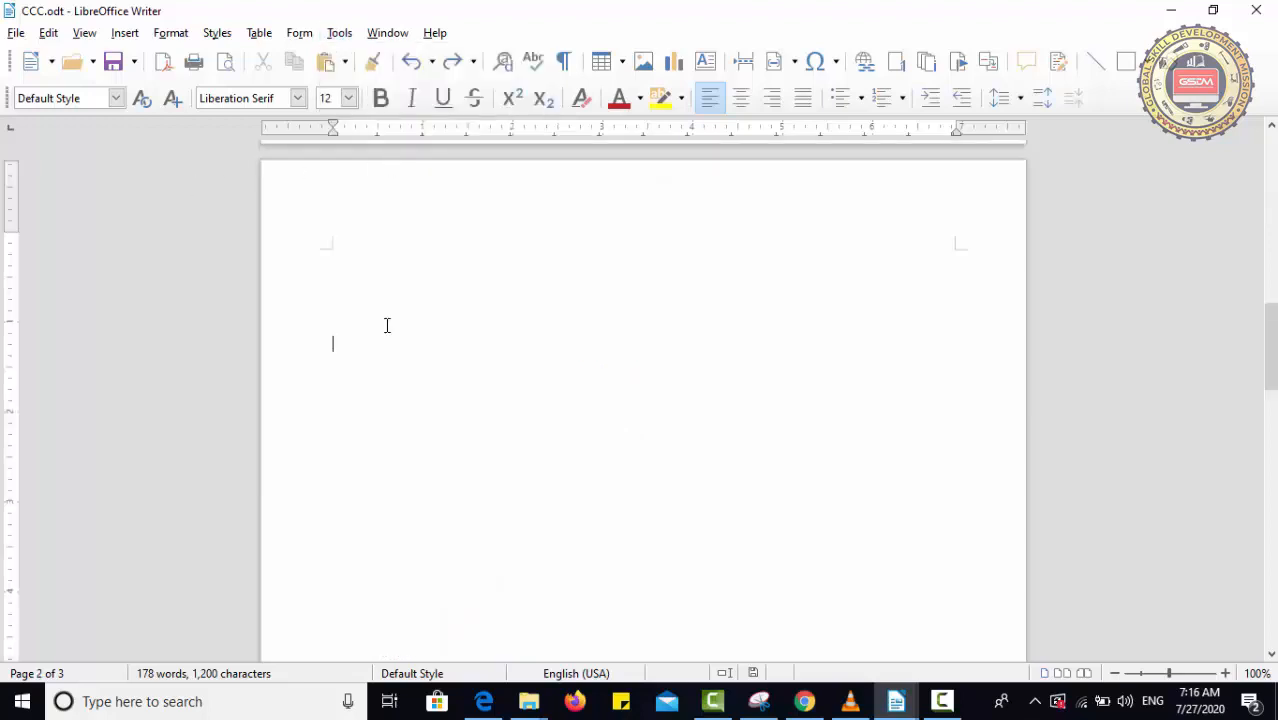
type("imediatly")
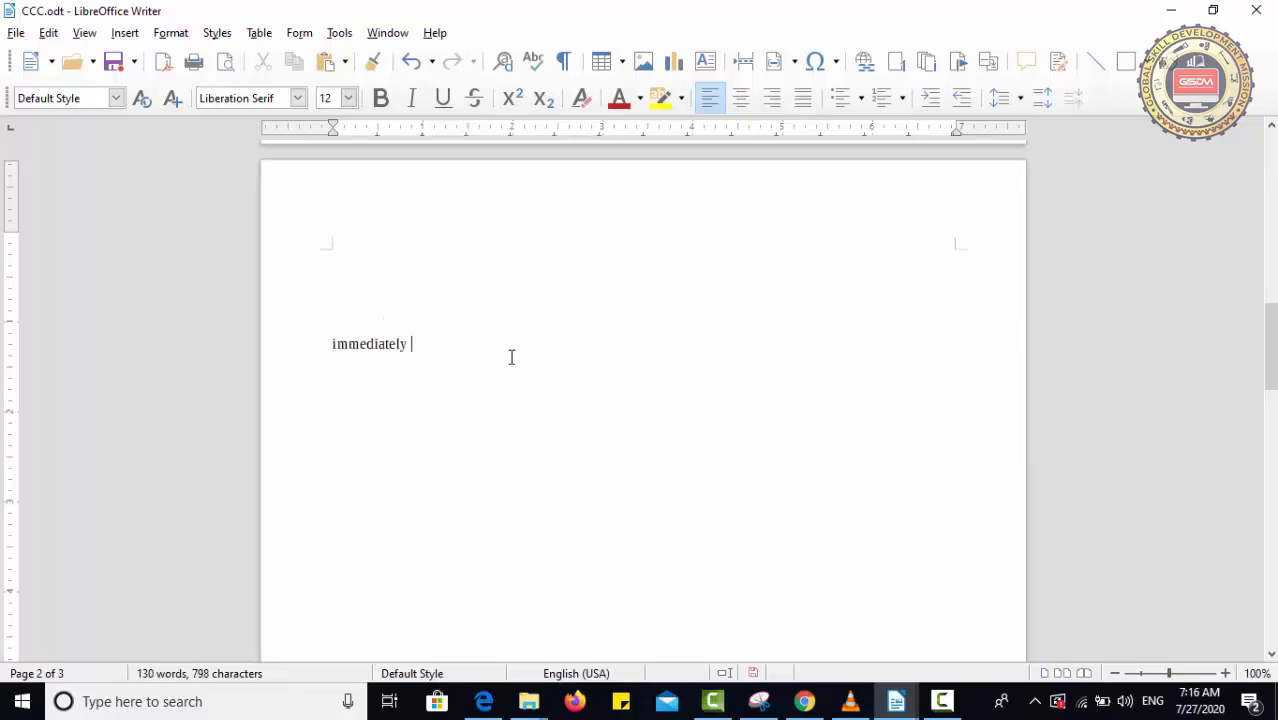
key("Return")
type("imediatly")
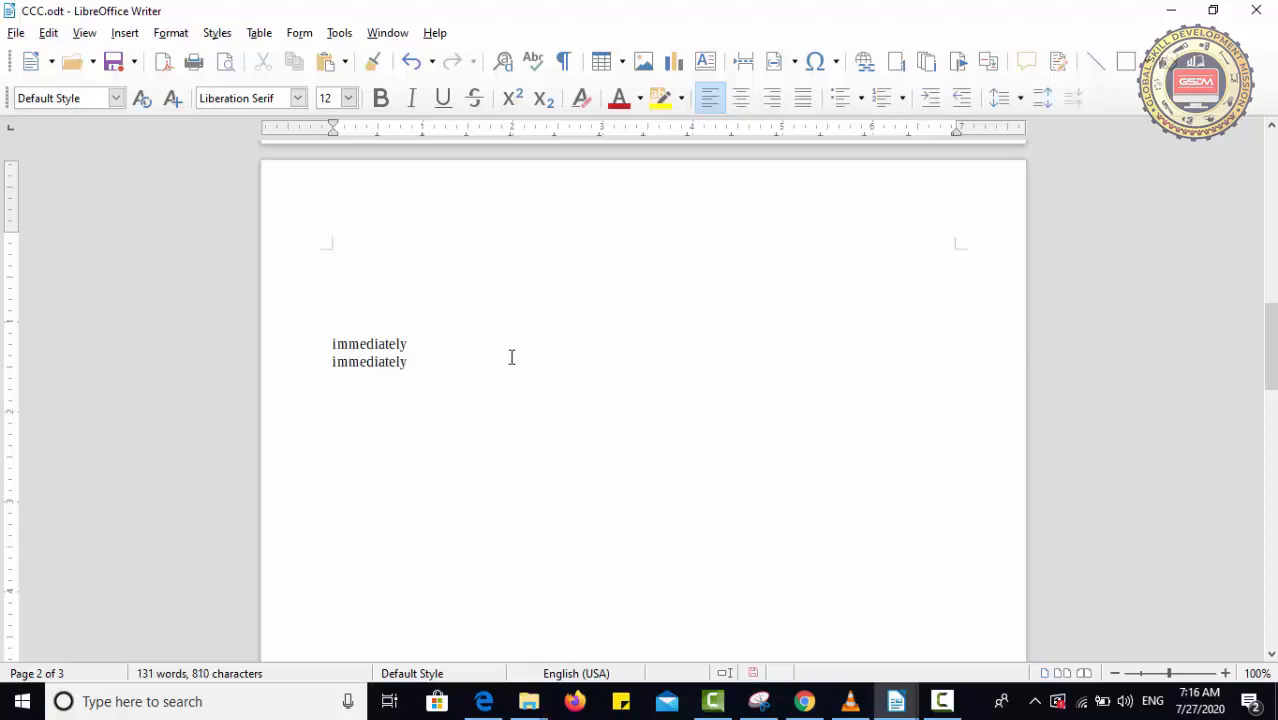
In the AutoCorrect options for English (USA), enter ISHTWORD as the text to replace and ISHTWORLD as its replacement.
left_click(339, 33)
mouse_move(442, 176)
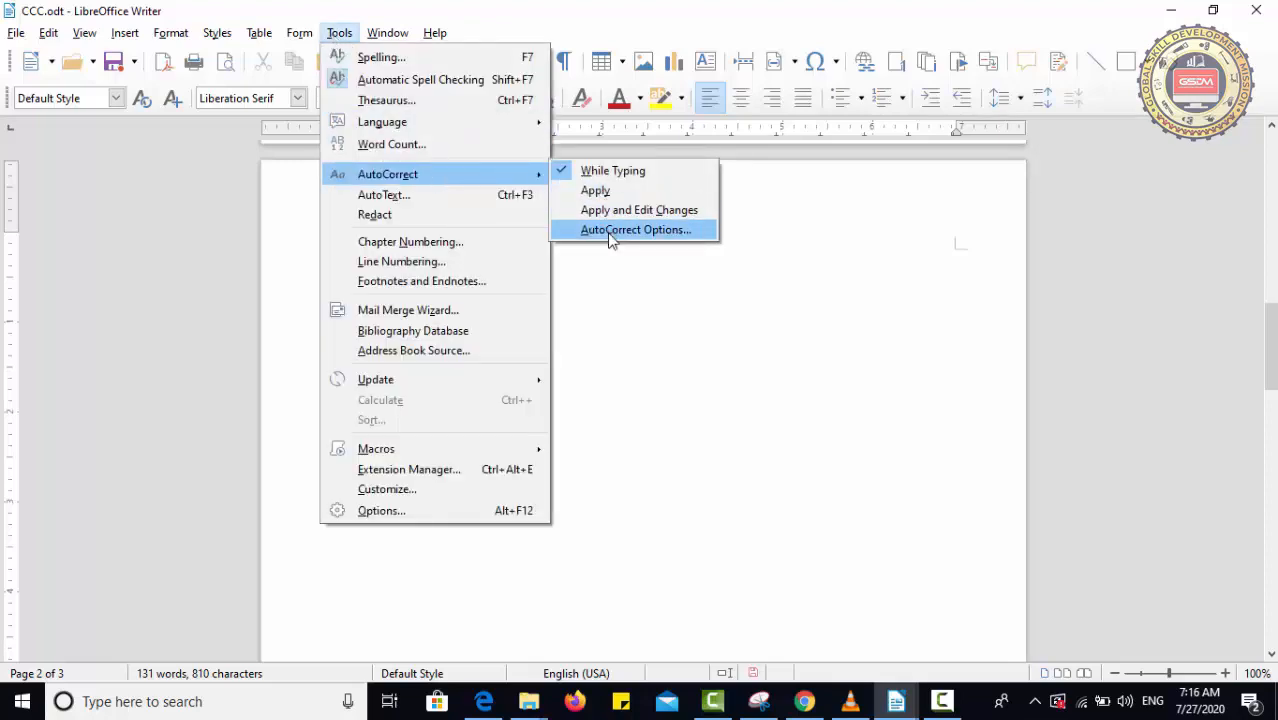
left_click(634, 230)
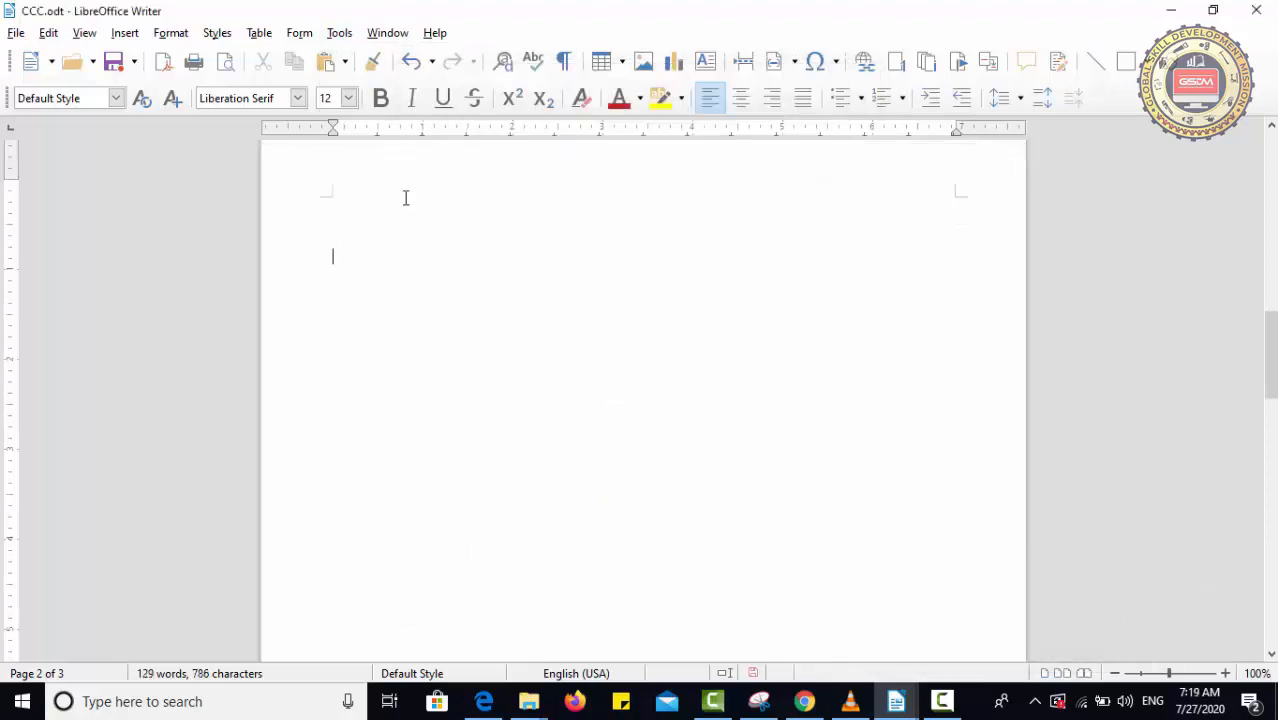
left_click(339, 33)
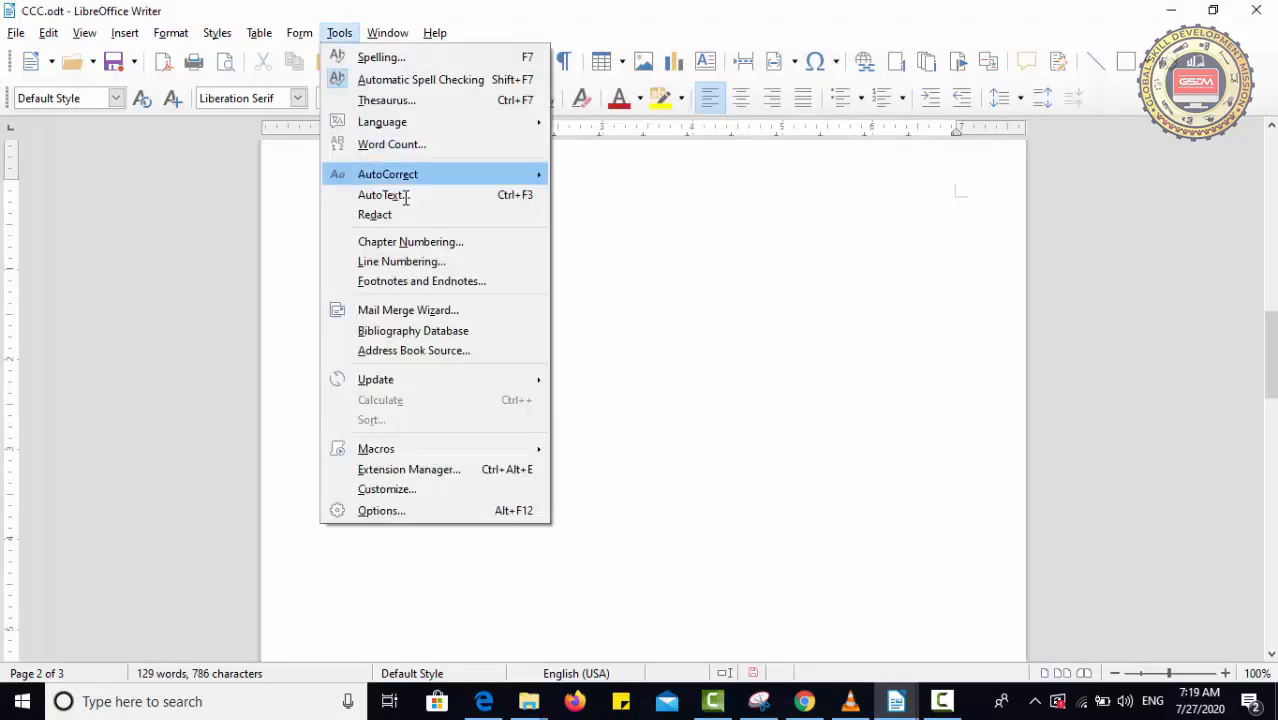
mouse_move(388, 174)
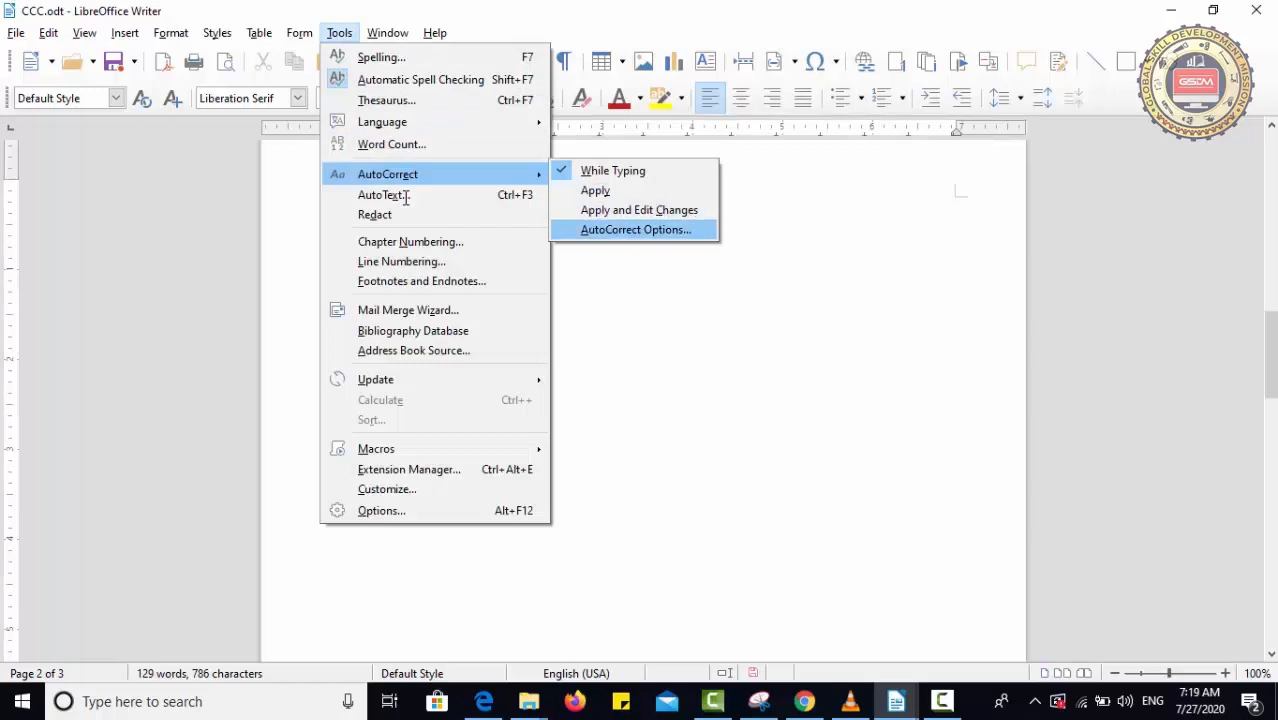
key("Return")
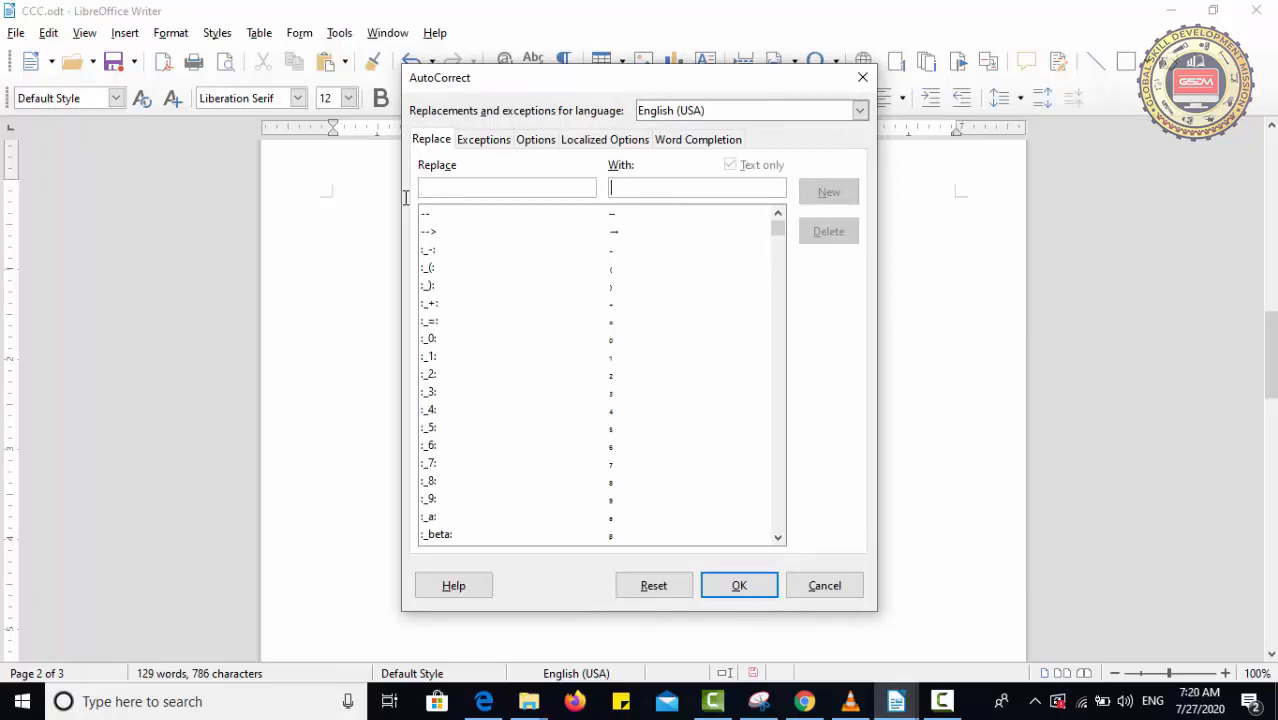
key("shift+Tab")
key("Tab")
key("shift+Tab")
type("ISHTWORD")
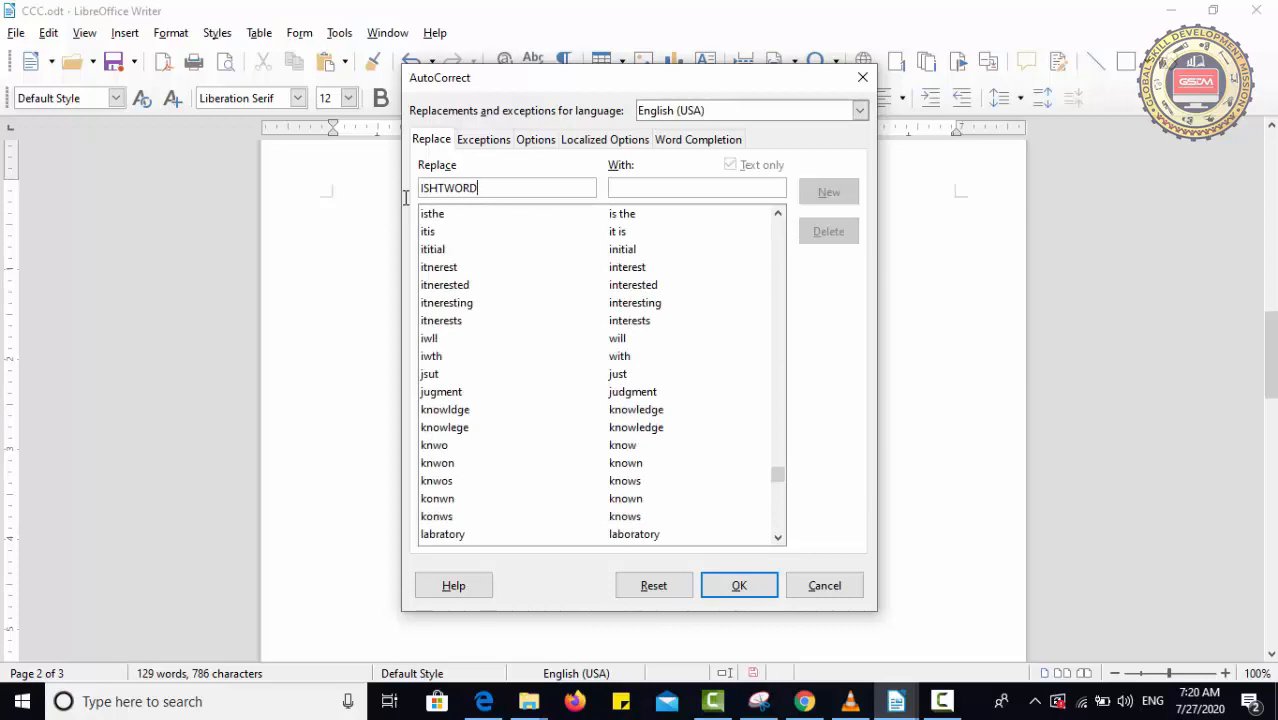
key("Tab")
type("ISHTWORL")
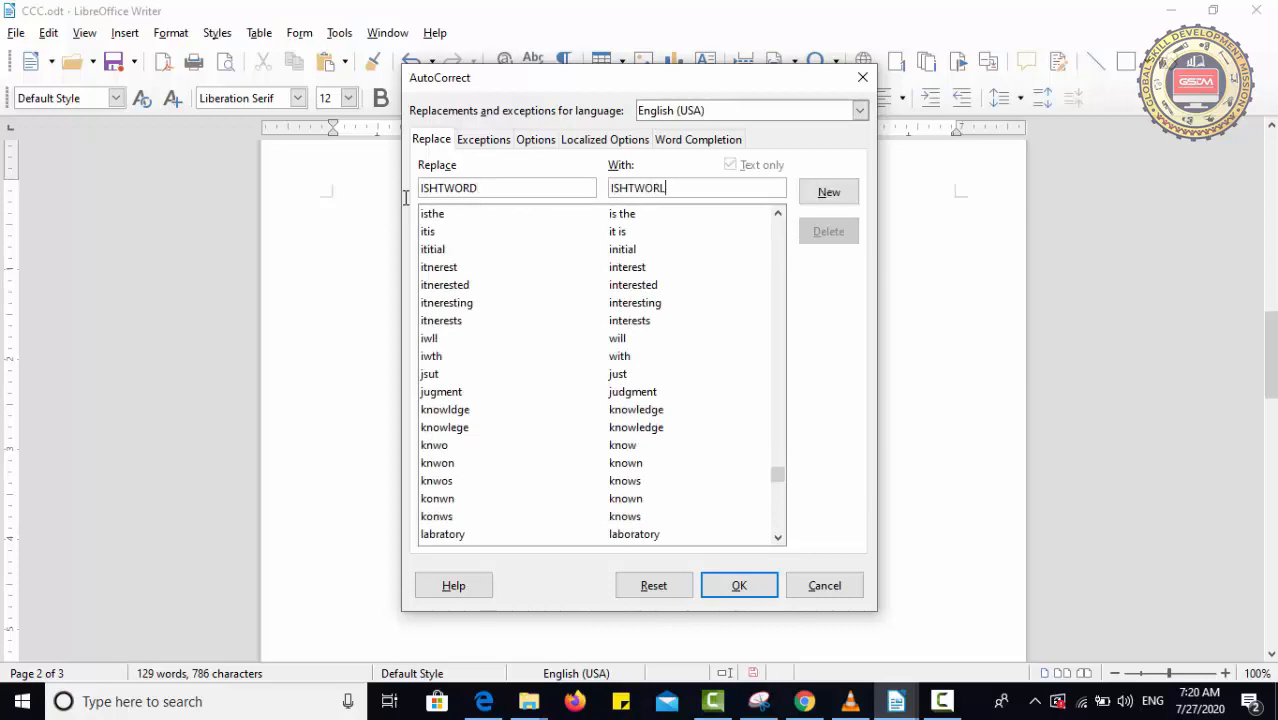
type("D")
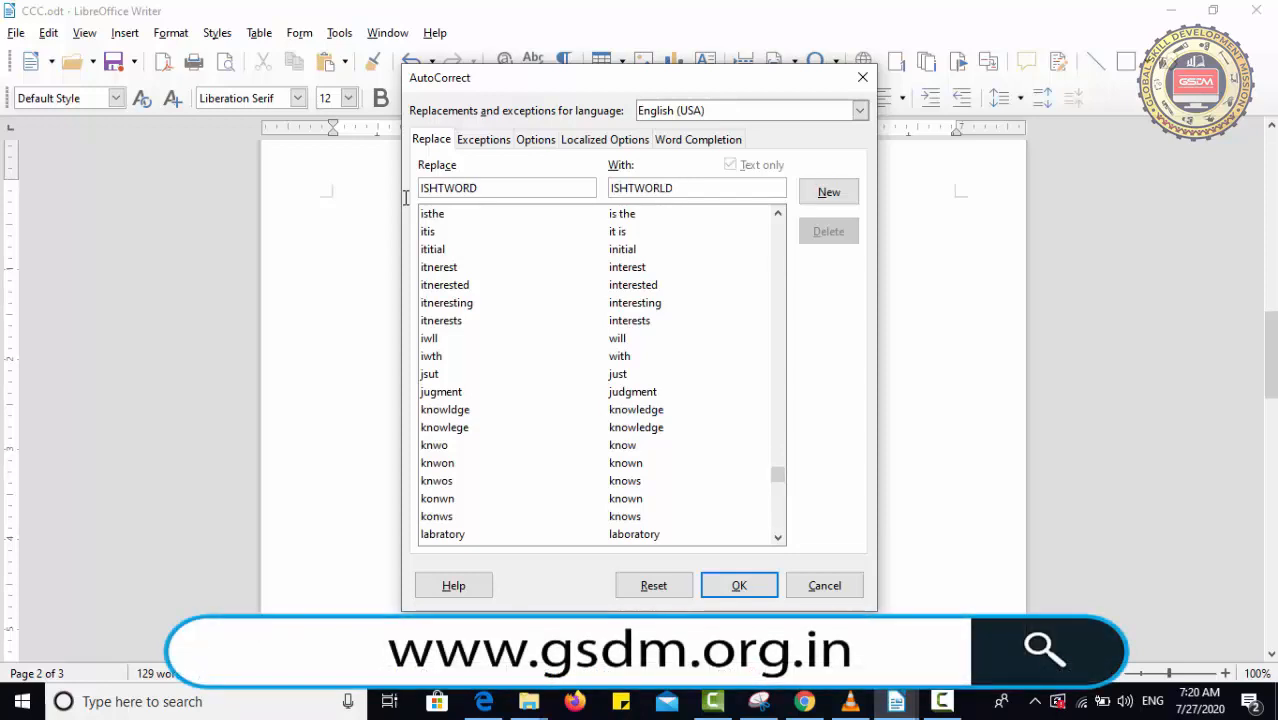
Add the ISHTWORD to ISHTWORLD pair to the AutoCorrect replacement list and accept the options.
key("shift+Tab")
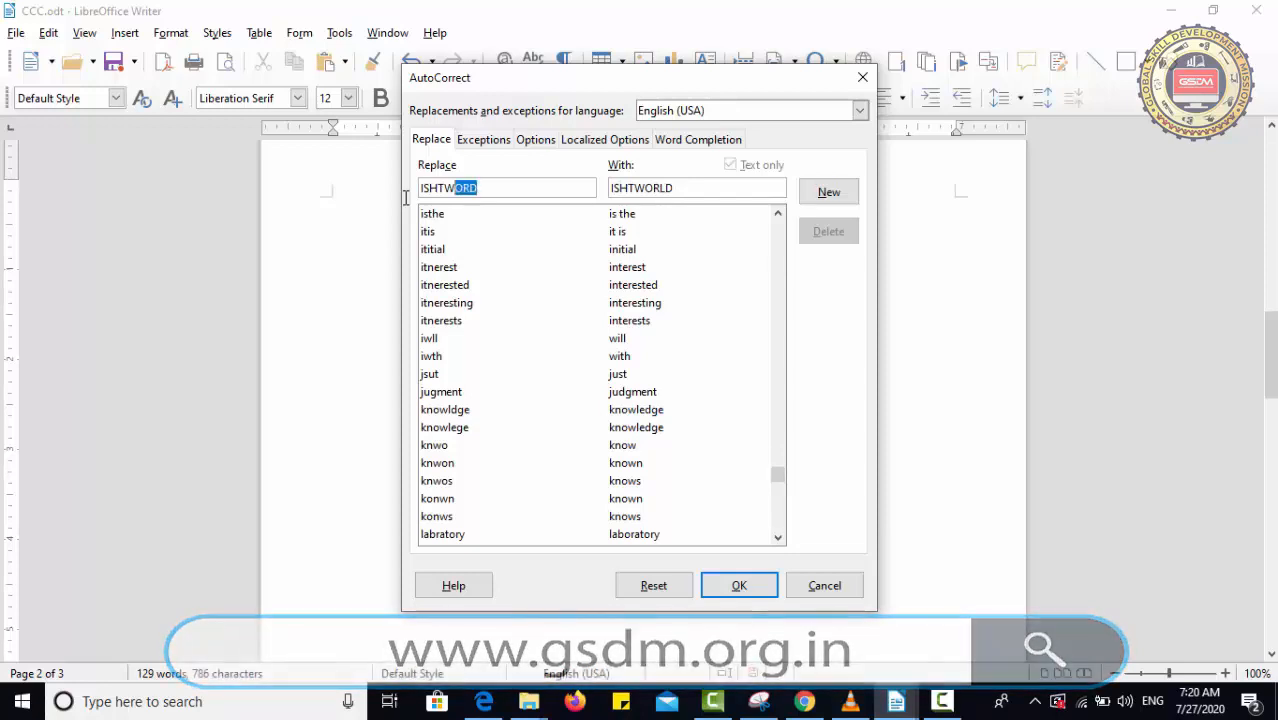
key("Tab")
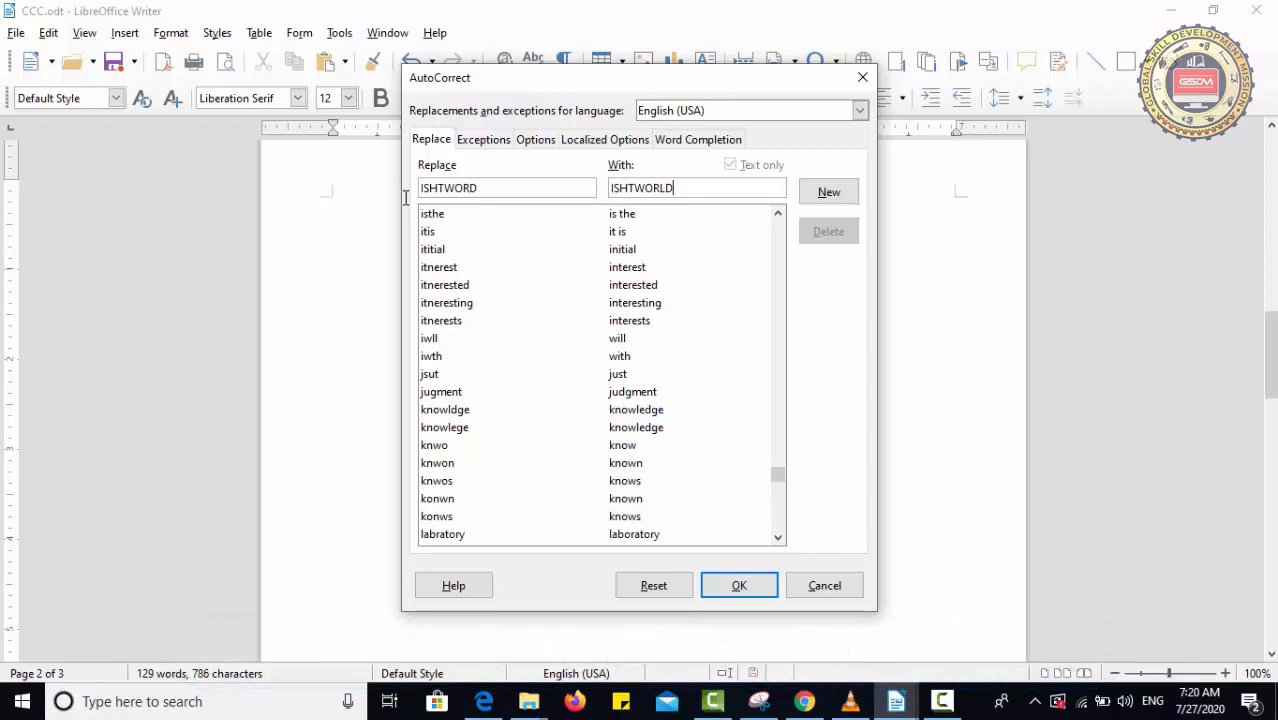
key("shift+Home")
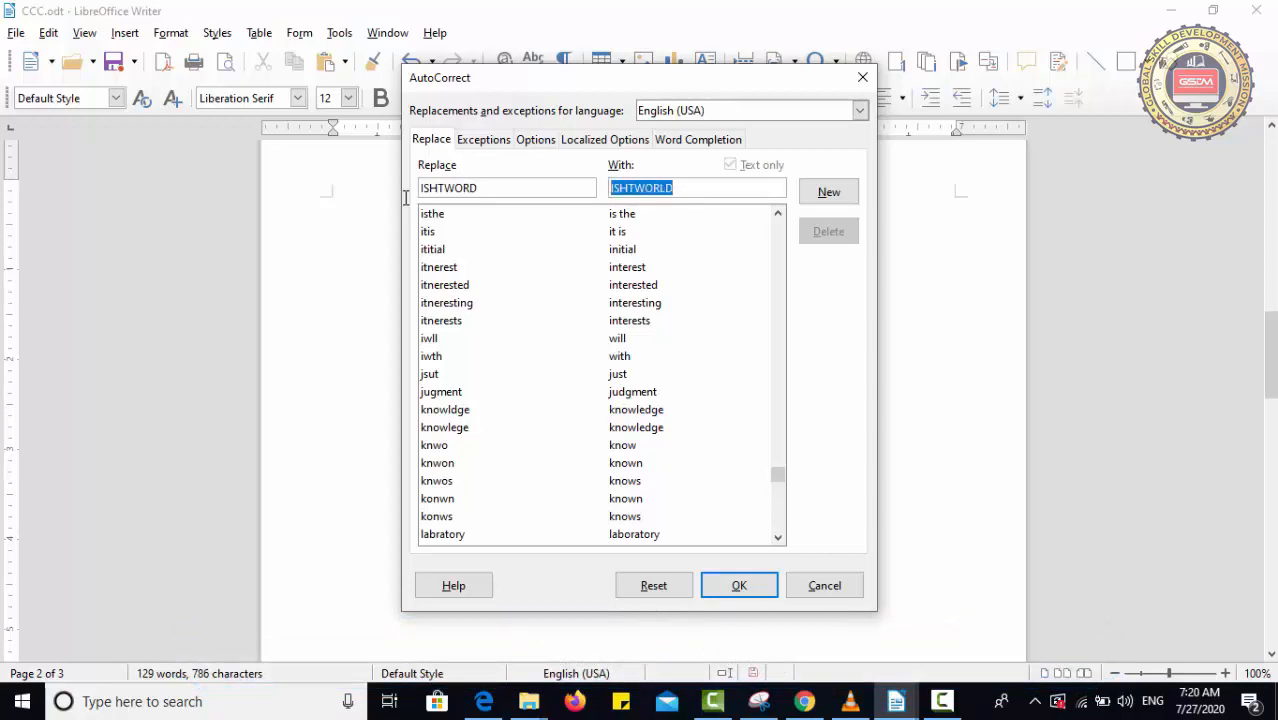
key("Tab")
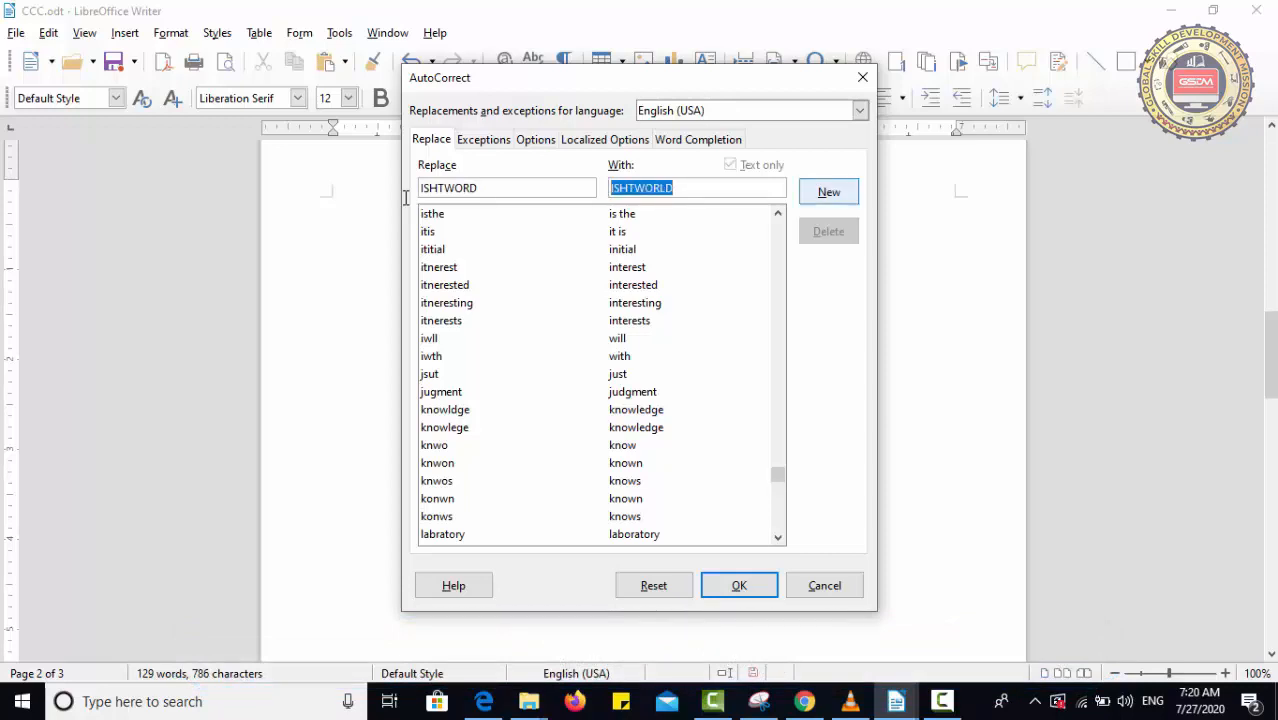
key("Return")
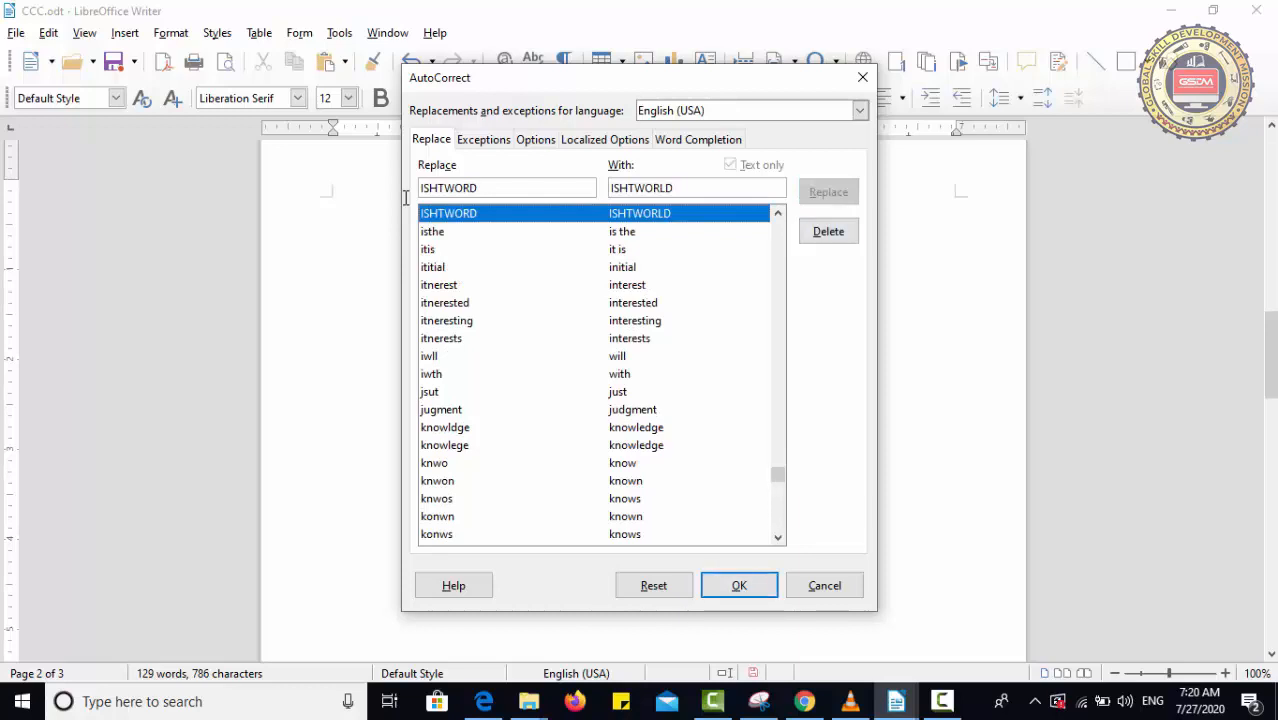
key("Return")
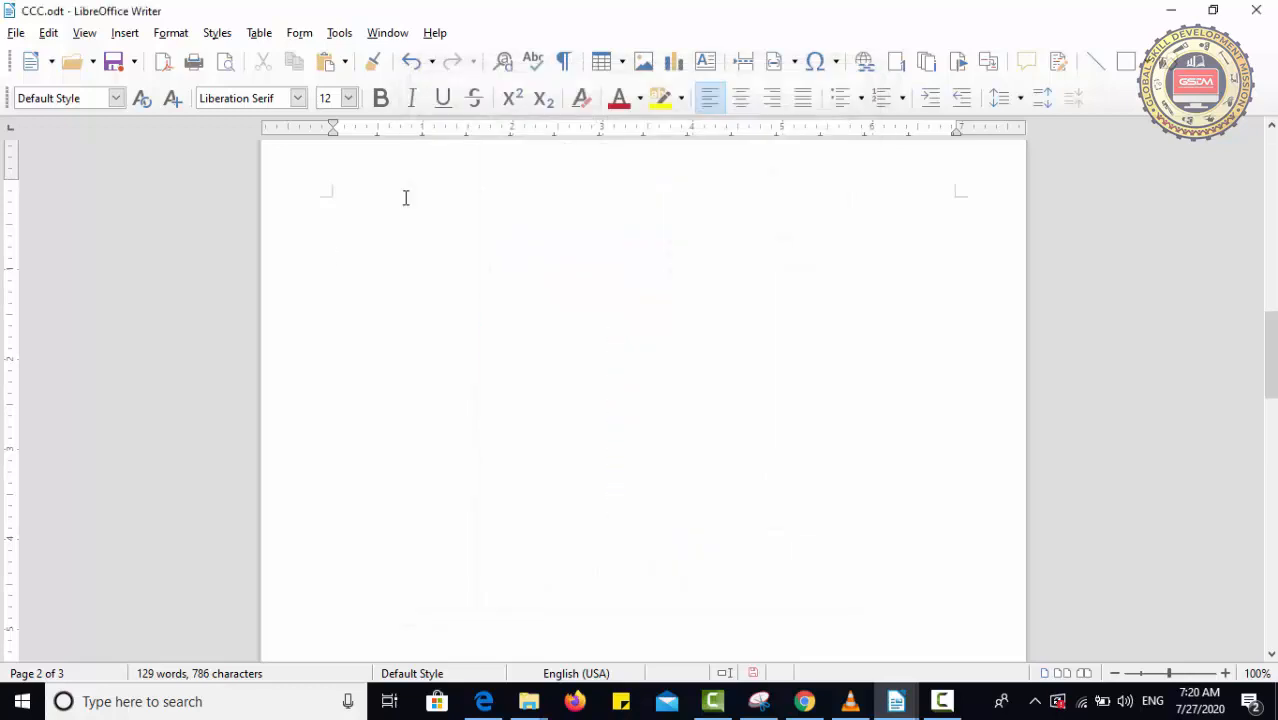
Enter ISHTWORLD on two consecutive lines of the second page.
type("ISHTWORLD")
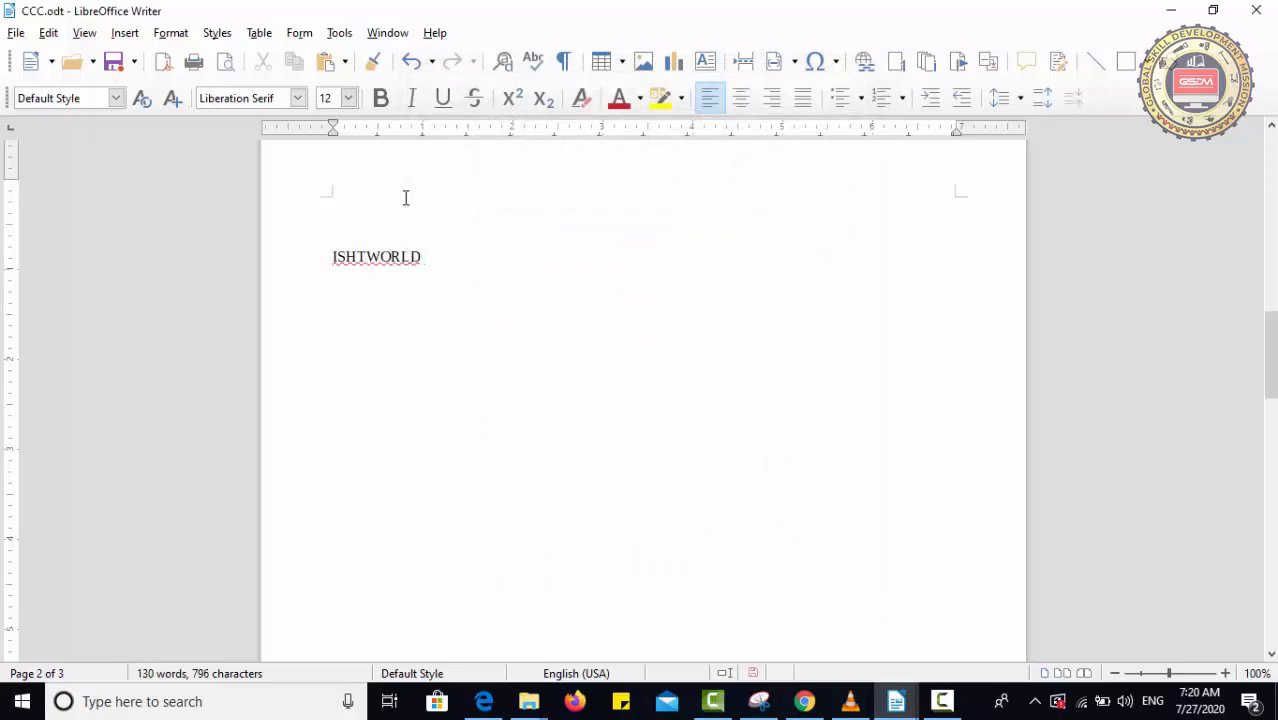
key("Return")
type("ISHTWORLD")
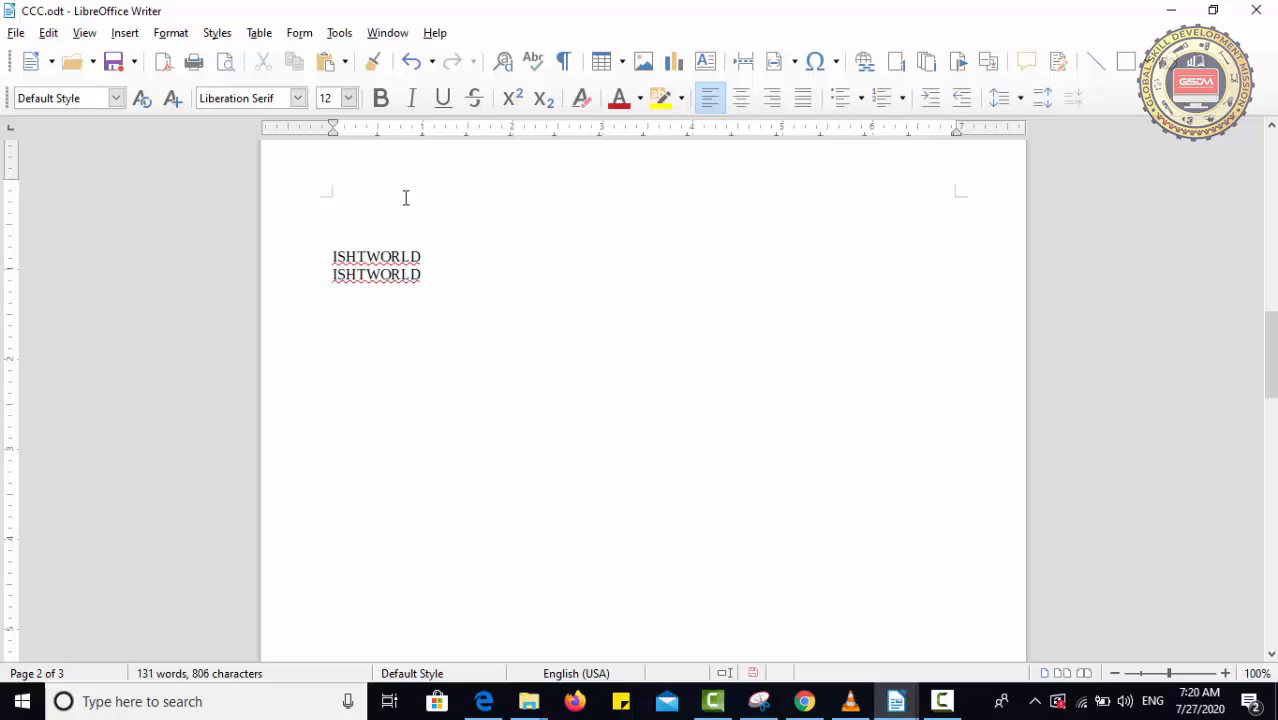
Go to the beginning of the document and enable Show numbering in the Line Numbering settings.
key("ctrl+Home")
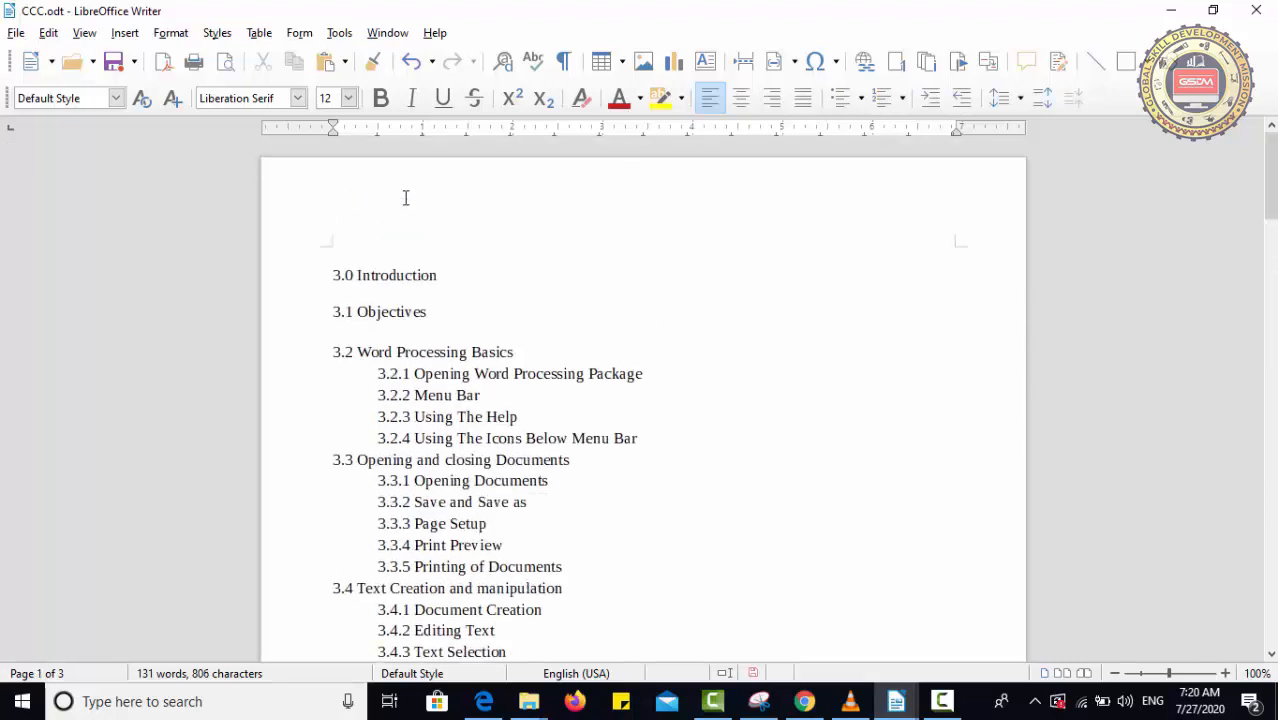
key("alt+t")
key("Down")
key("Down")
key("Down")
key("Down")
key("Down")
key("Down")
key("Down")
key("Down")
key("Down")
key("Down")
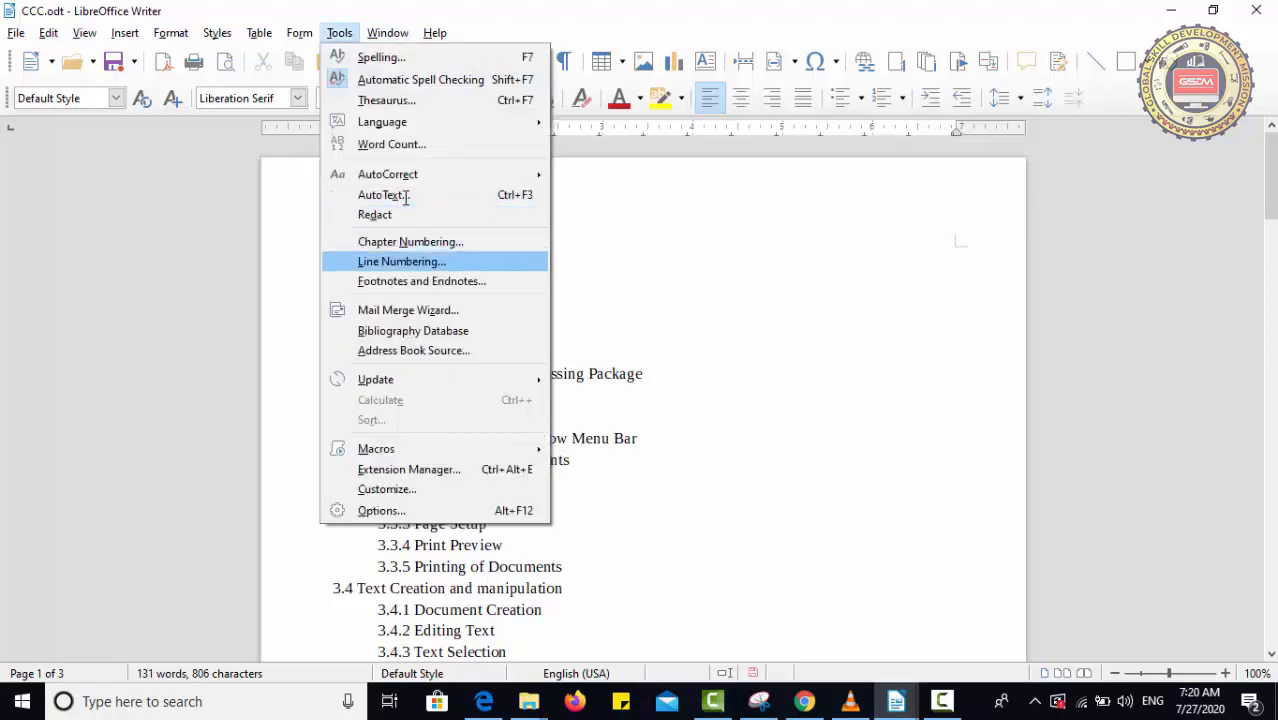
key("Return")
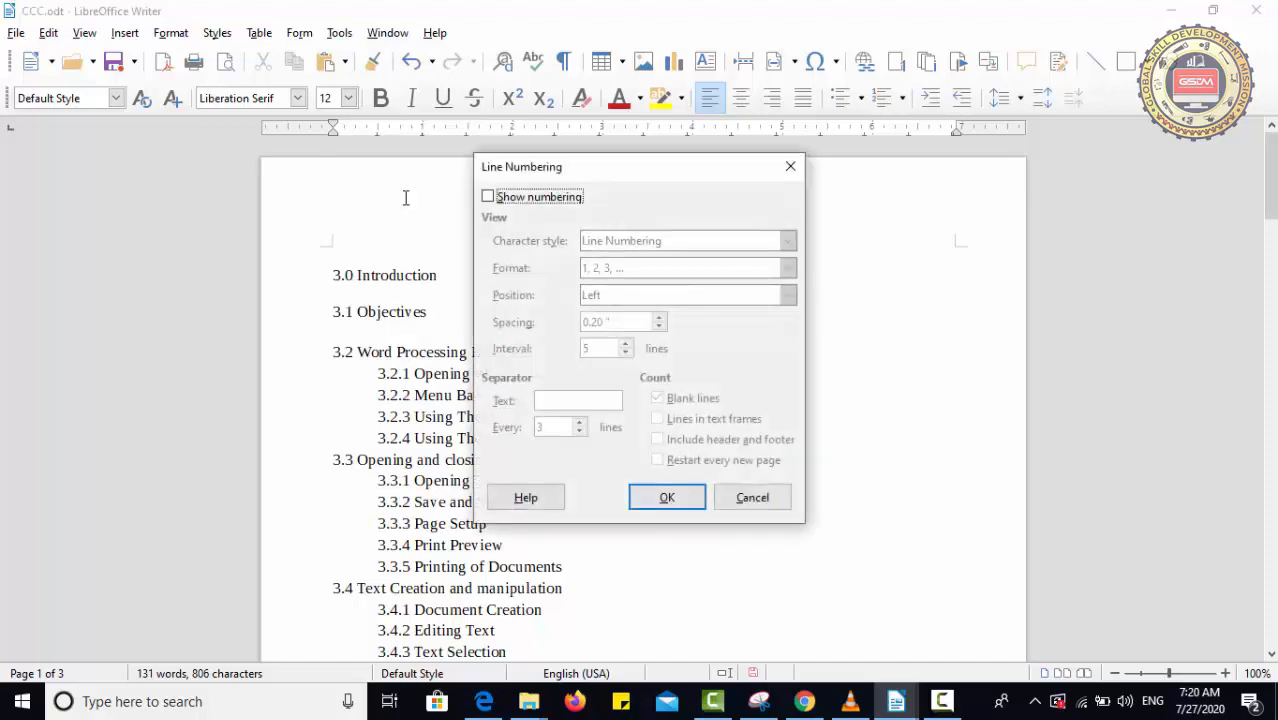
key("space")
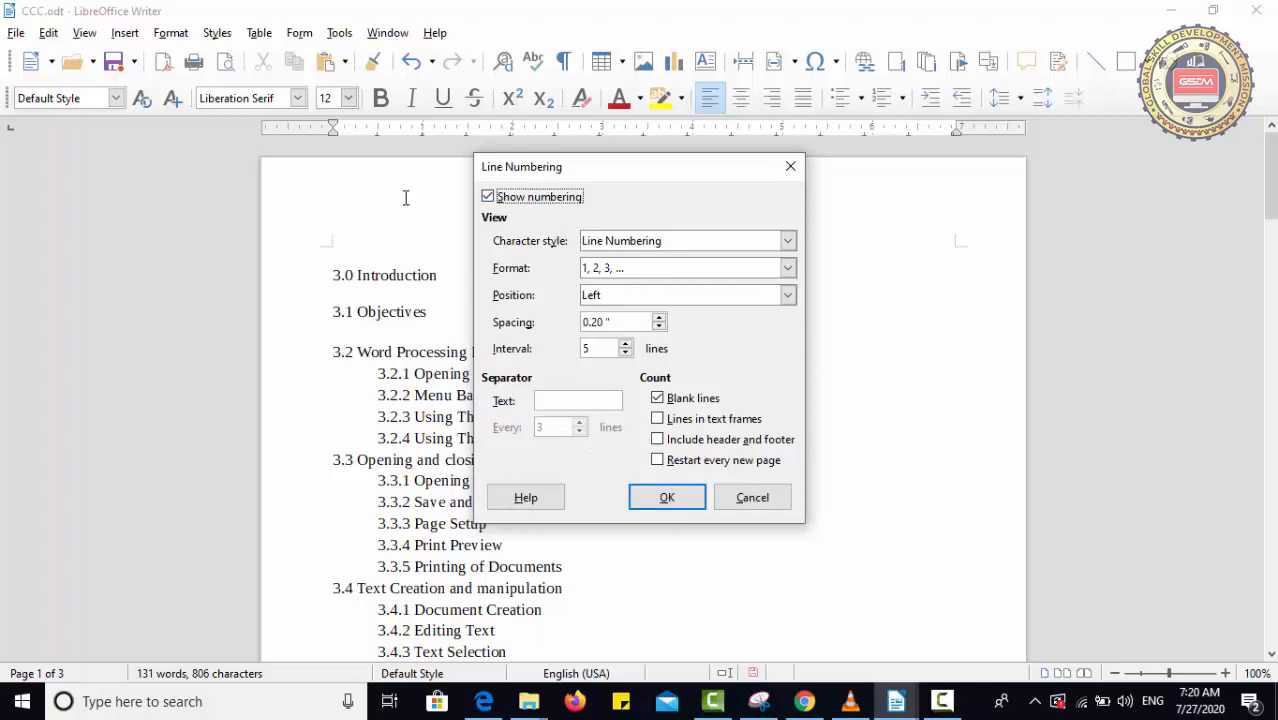
Keep the Line Numbering character style and the "1, 2, 3, ..." format, and apply the line numbering.
key("Tab")
key("alt+Down")
key("Escape")
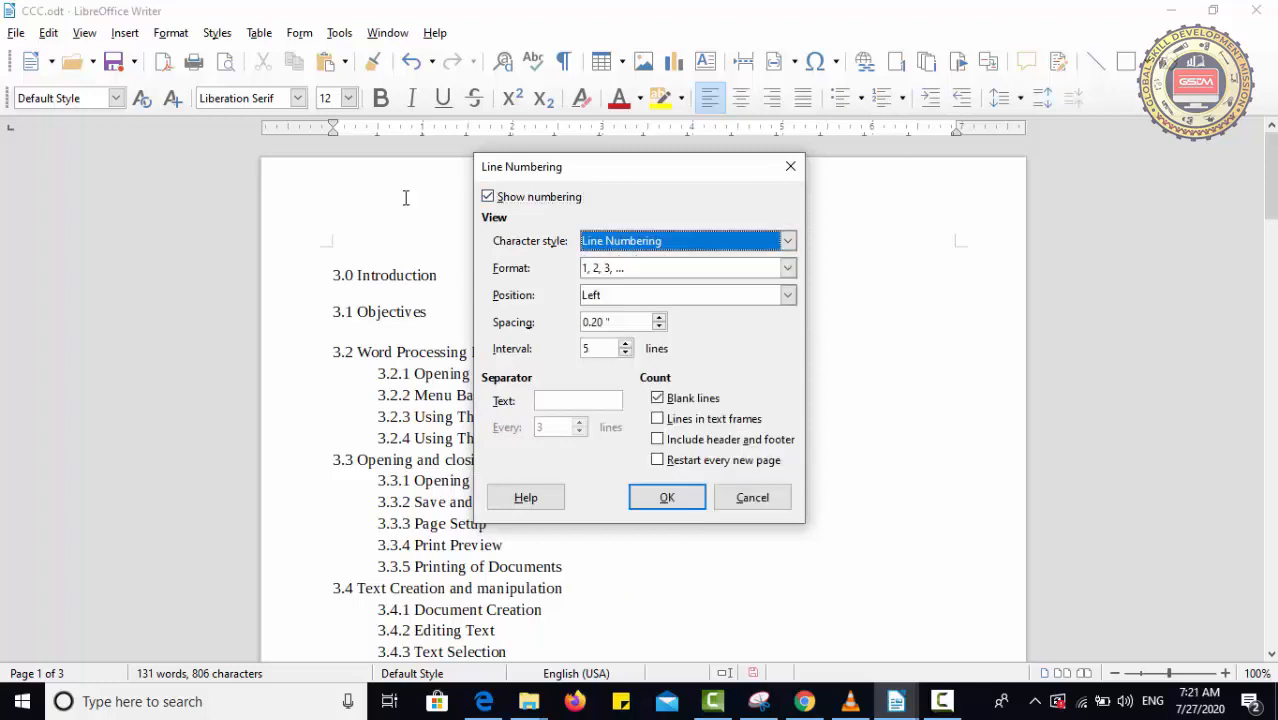
key("Tab")
key("alt+Down")
key("Escape")
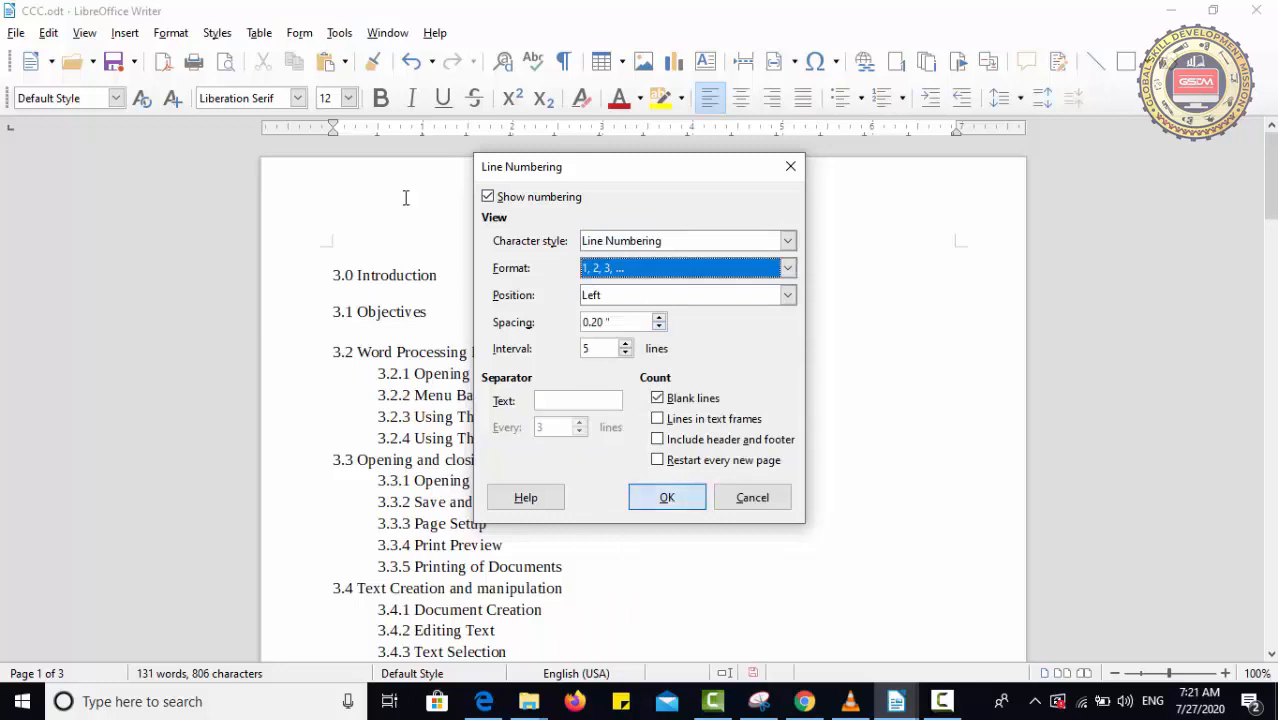
key("Return")
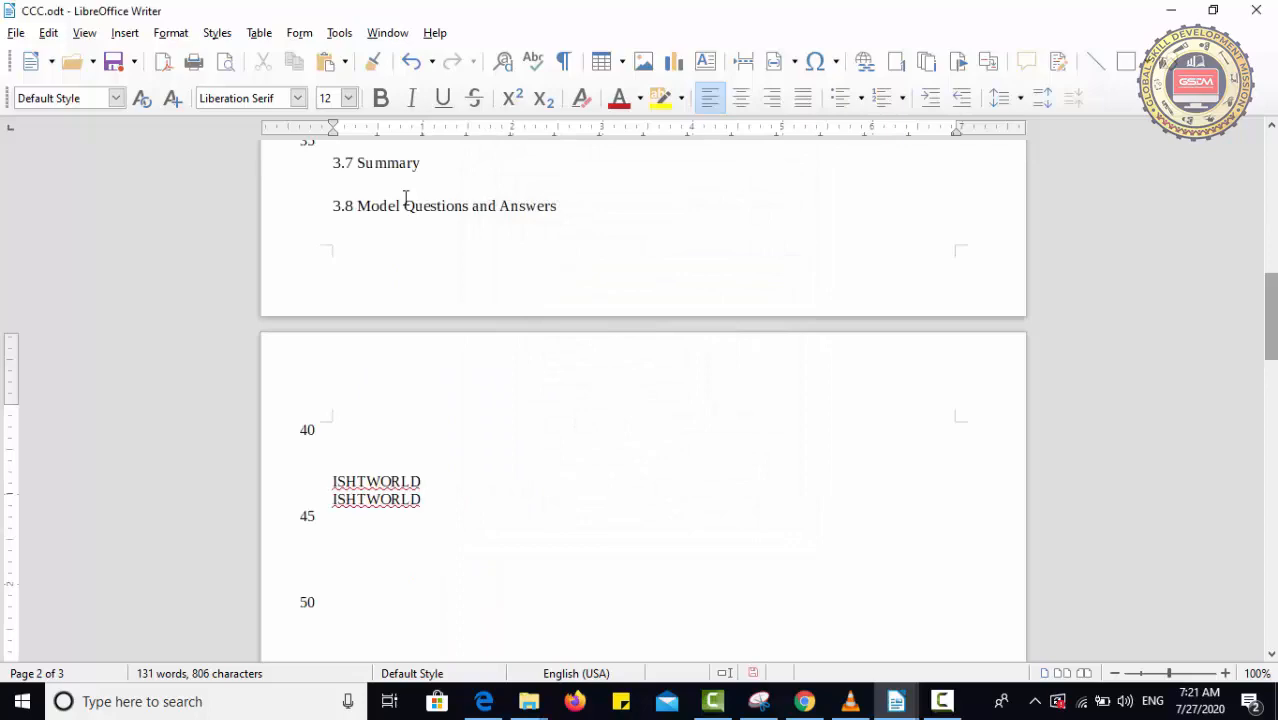
Look through both pages to examine how the line numbers are placed beside the text and blank lines.
scroll(405, 197, "up", 15)
scroll(405, 197, "up", 1)
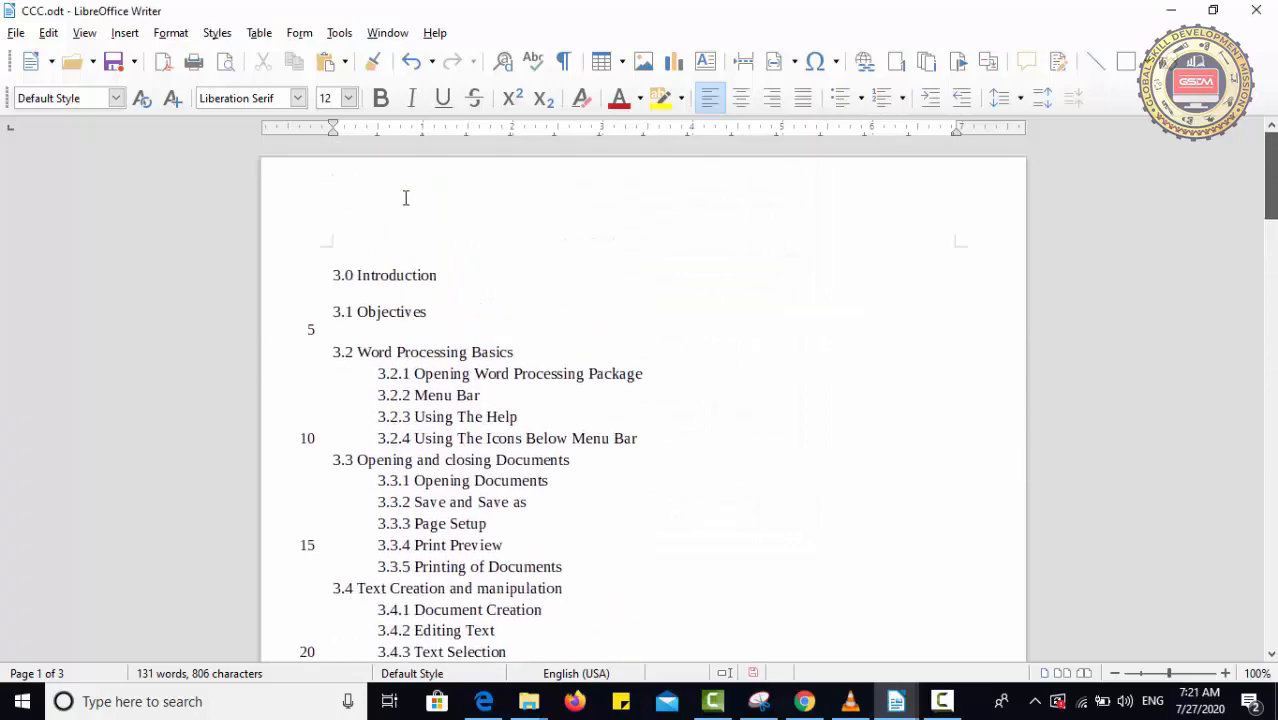
scroll(405, 197, "down", 1)
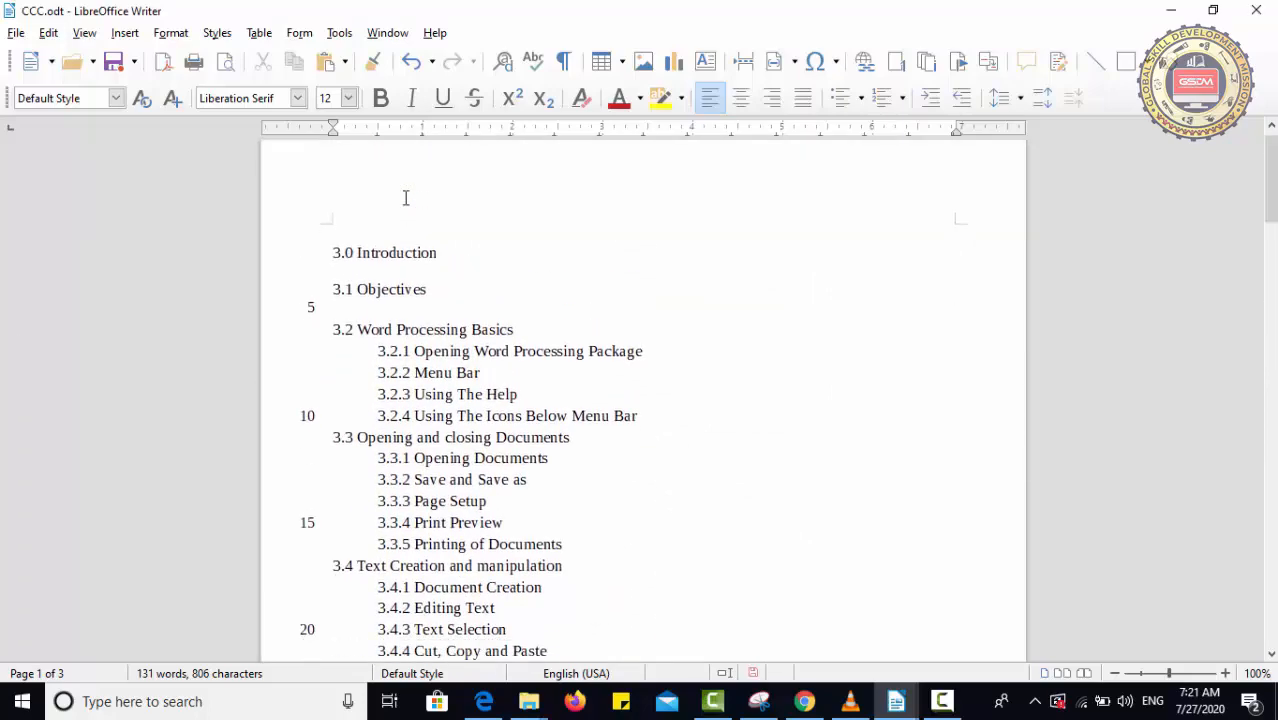
key("Down")
key("Down")
key("Down")
key("Down")
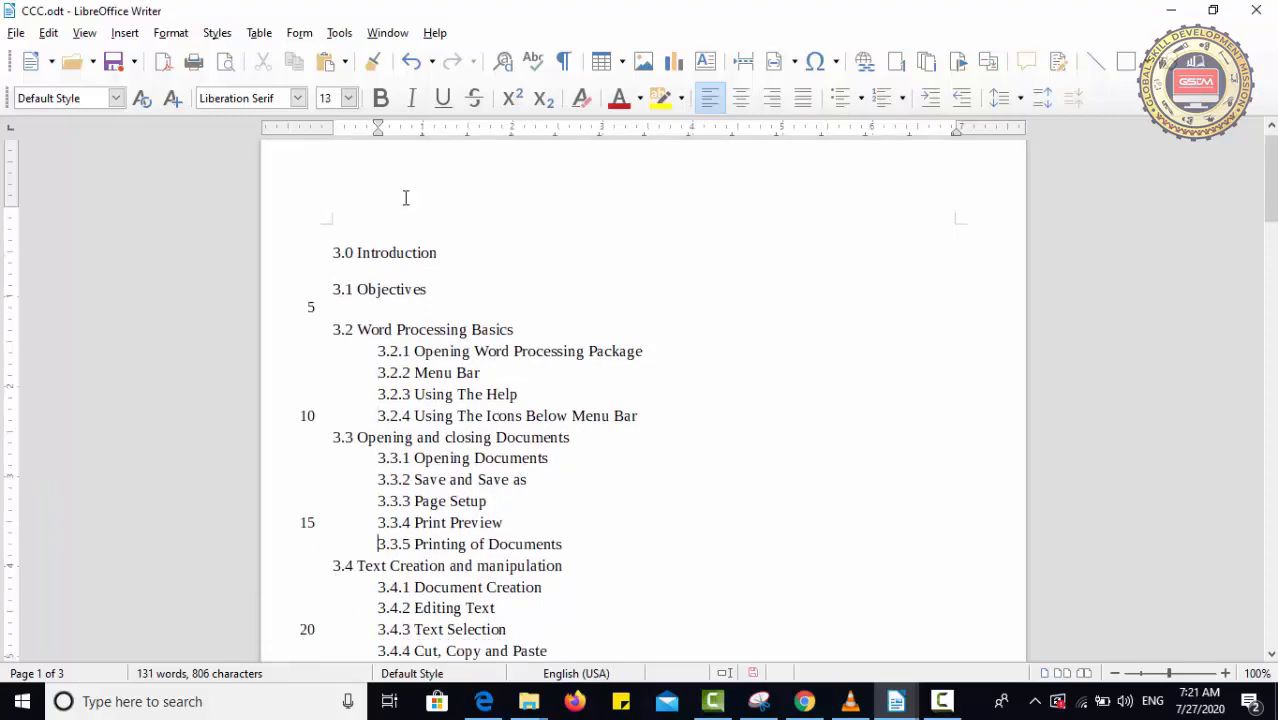
scroll(405, 197, "down", 20)
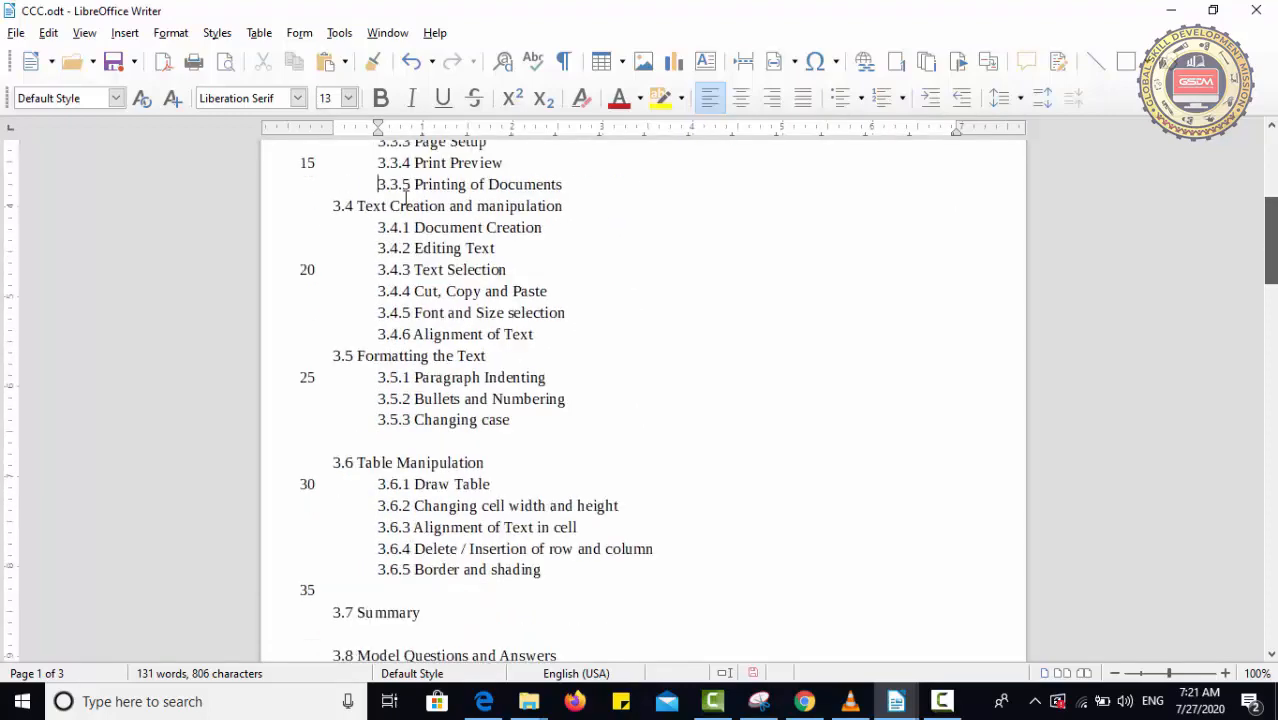
scroll(405, 197, "down", 6)
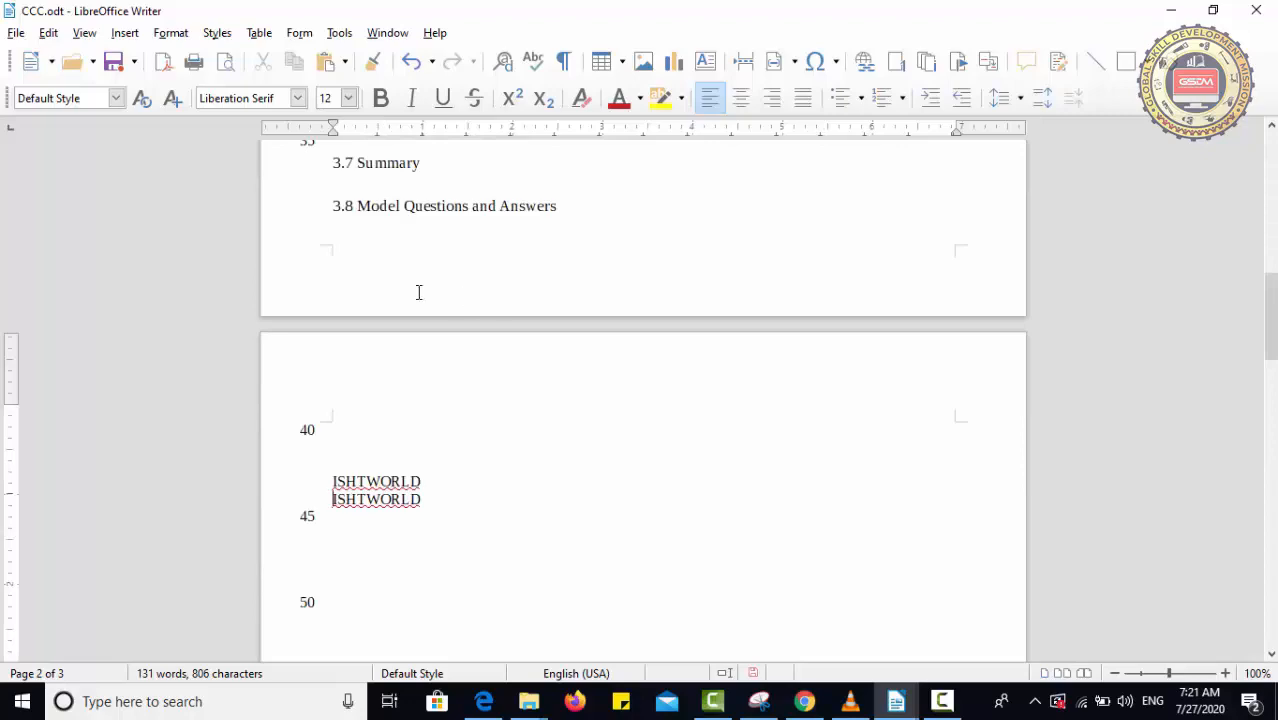
left_click_drag(1274, 333, 1272, 196)
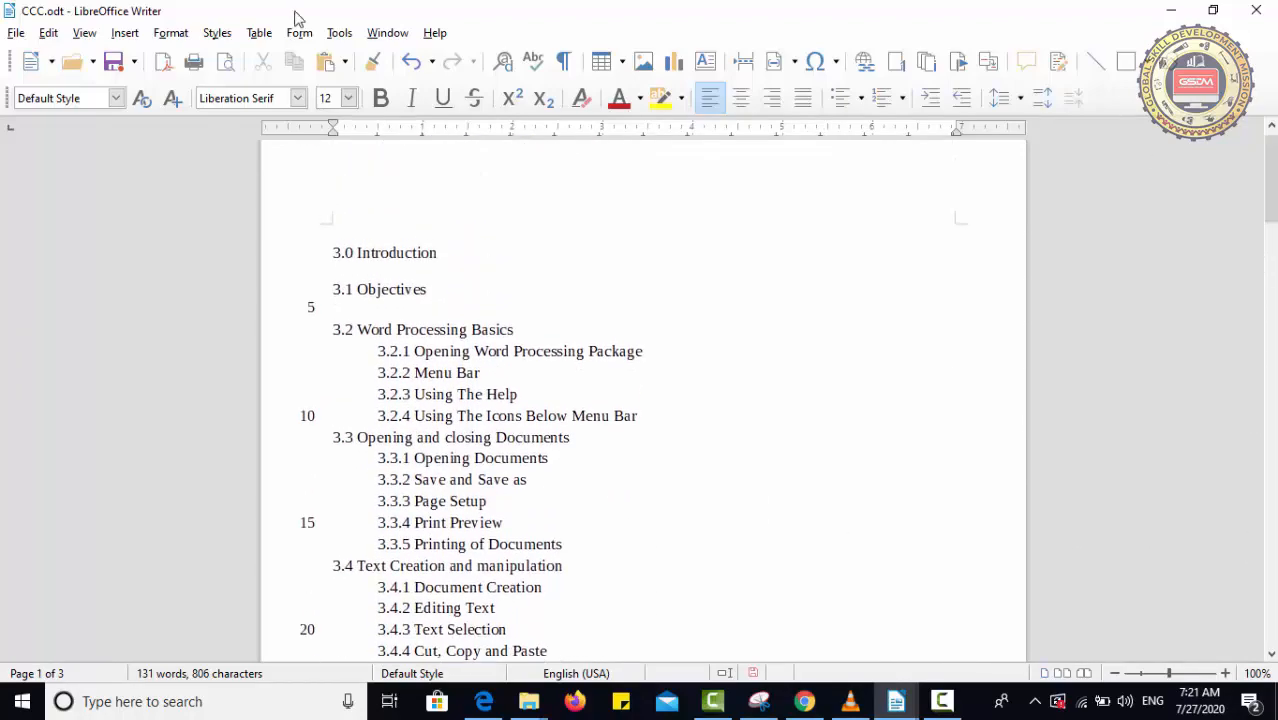
left_click(340, 34)
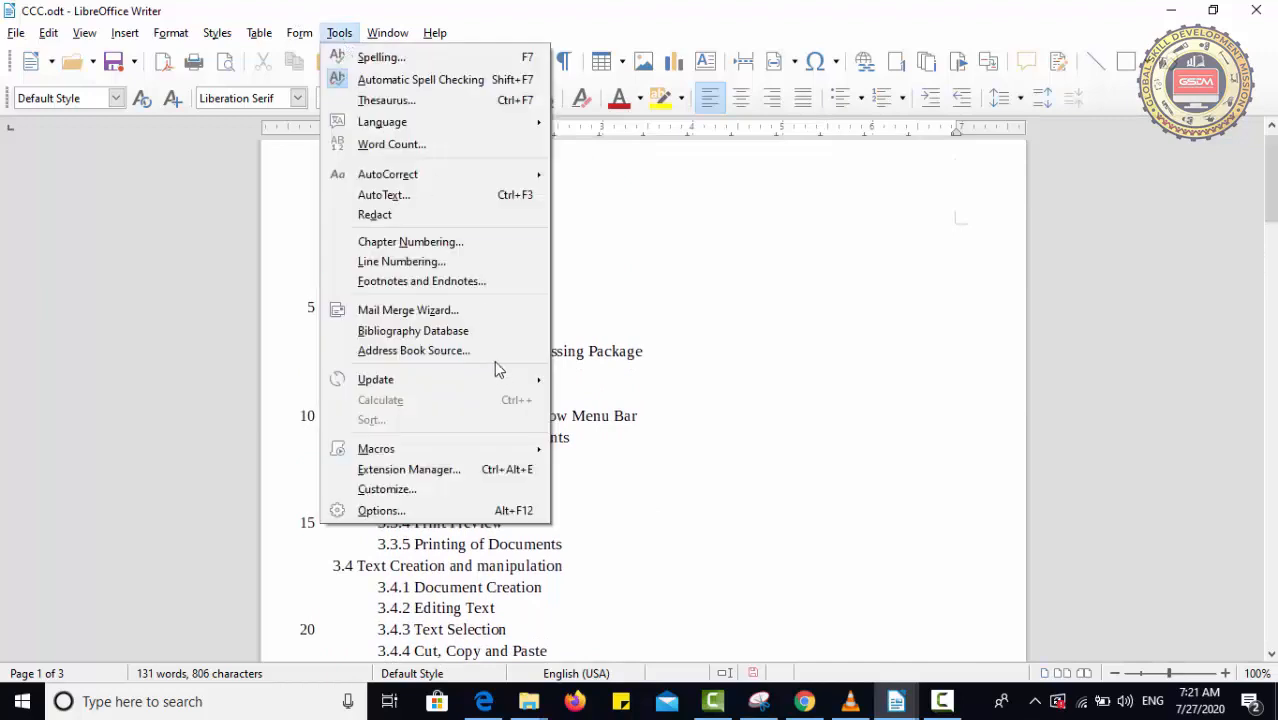
Set the line numbering interval to 1 line and apply it to the document.
left_click(462, 268)
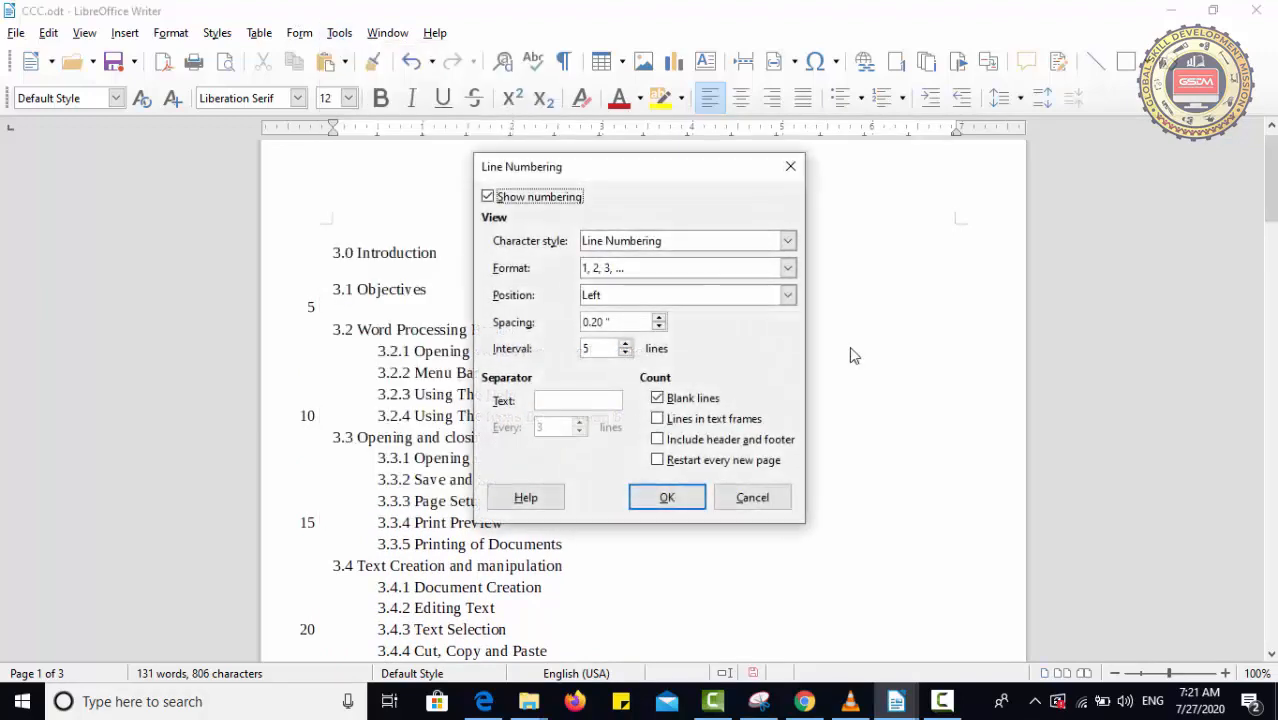
left_click(608, 351)
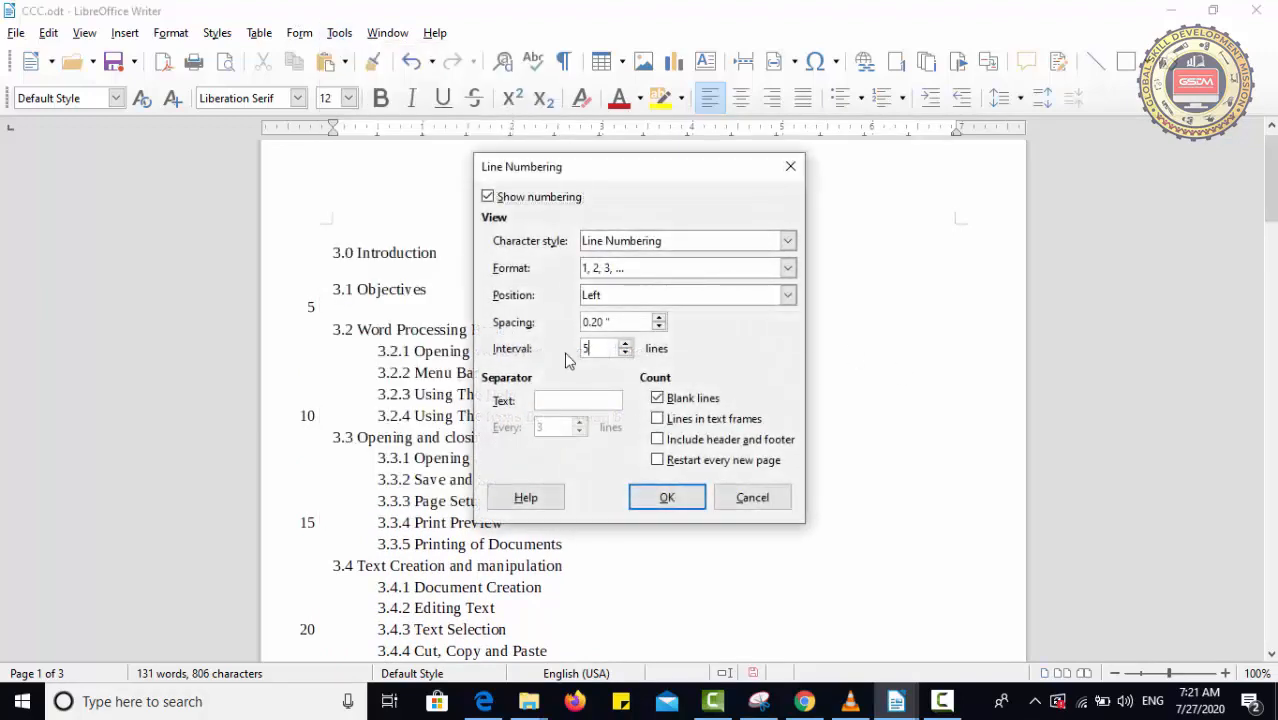
left_click(621, 355)
left_click(622, 355)
left_click(624, 356)
left_click(625, 356)
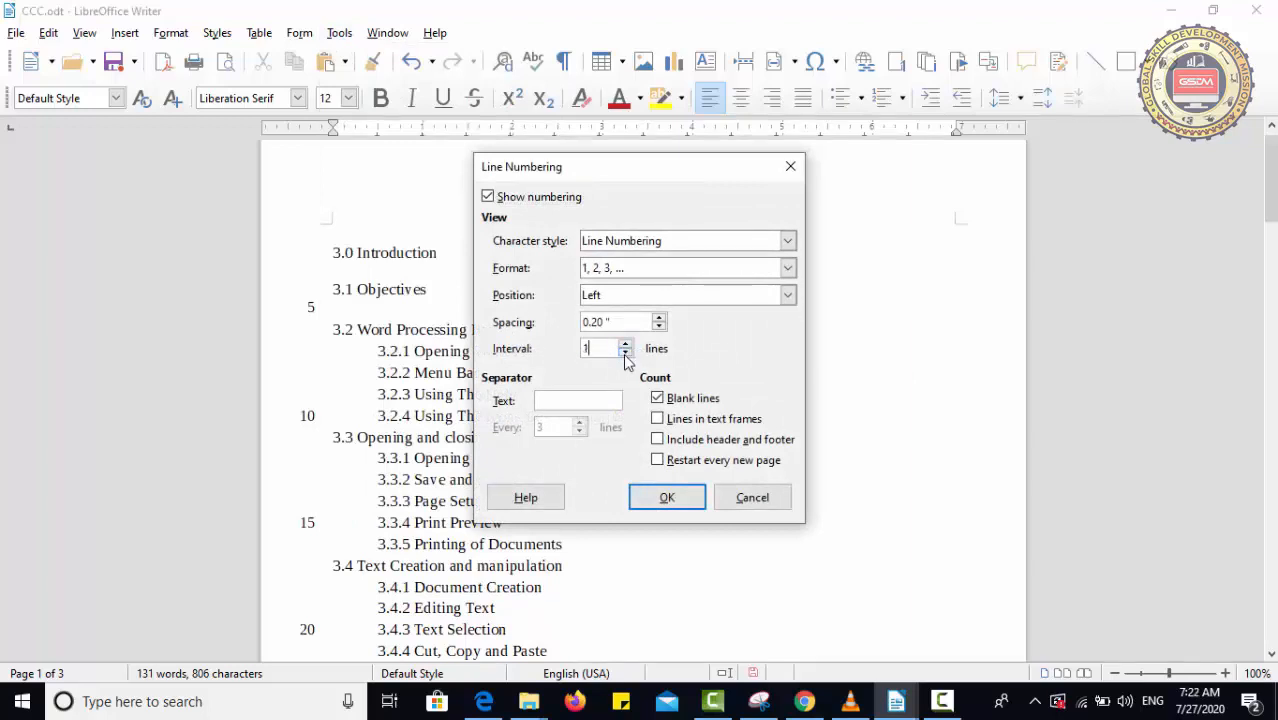
left_click(667, 498)
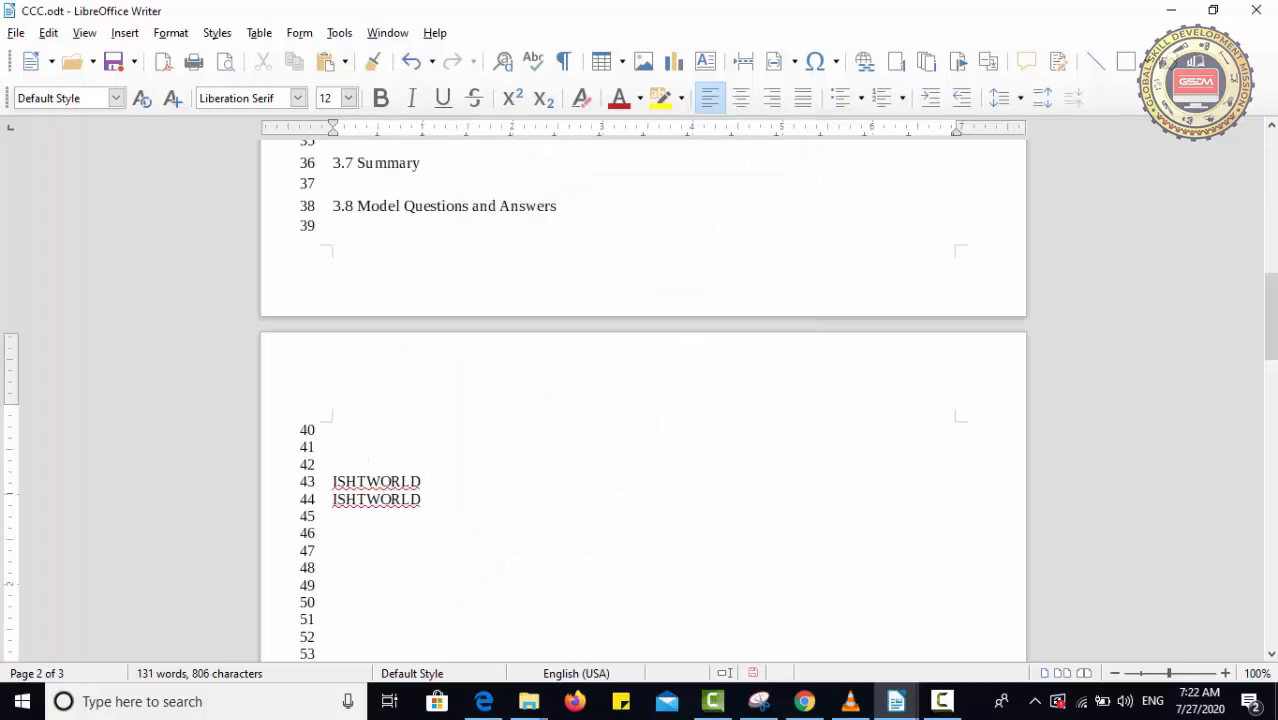
Move through the document from the first page to the last and back to examine the number beside each text and blank line.
left_click_drag(1271, 318, 1271, 185)
left_click_drag(1270, 296, 1270, 172)
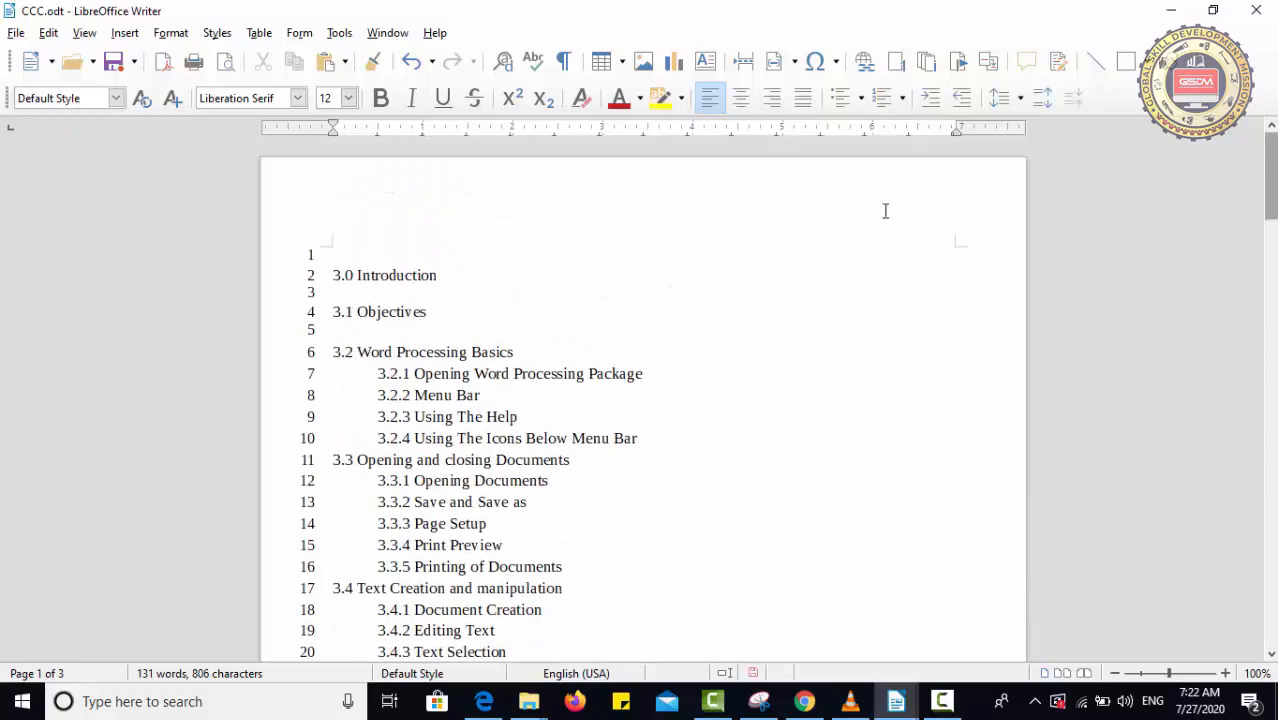
left_click(316, 309)
key("Down")
key("Down")
key("Down")
key("Down")
key("Down")
key("Down")
key("Down")
key("Down")
key("Down")
key("Down")
key("Down")
key("Down")
key("Down")
key("Down")
key("Down")
key("Down")
key("Down")
key("Down")
key("Down")
key("Down")
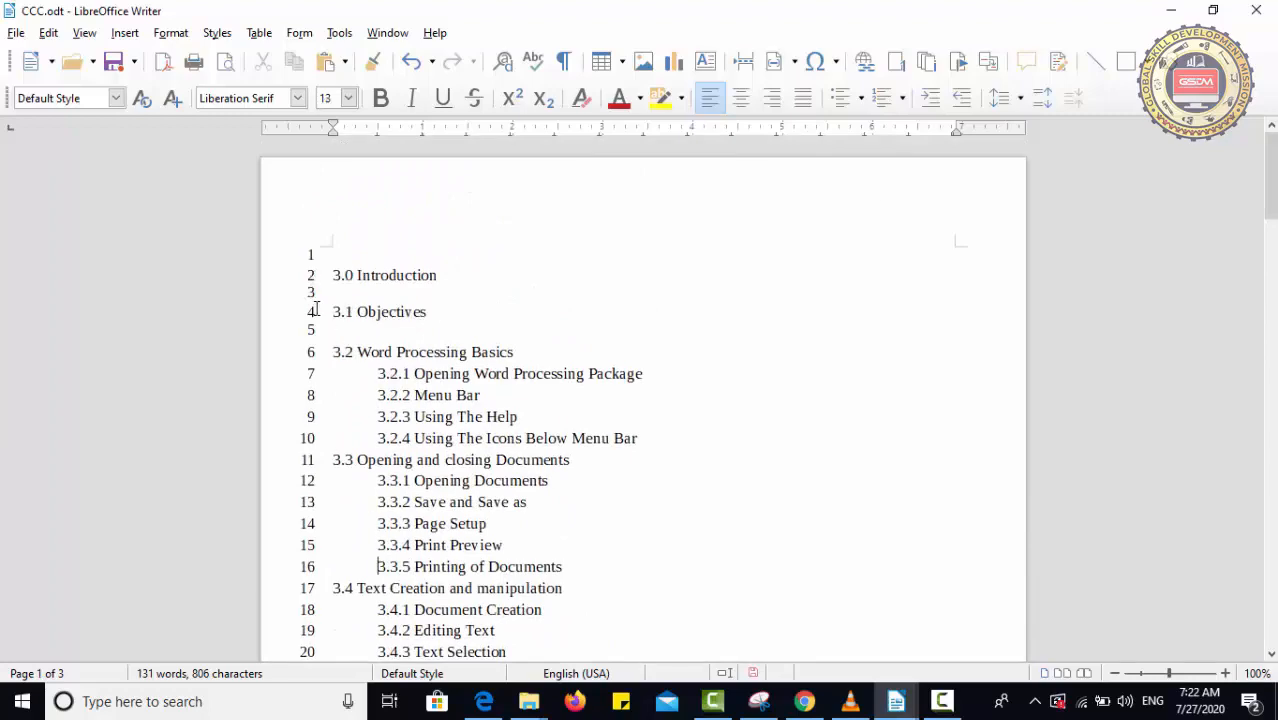
key("Down")
key("Down")
key("Down")
key("Down")
key("Down")
key("Down")
key("Down")
key("Down")
key("Down")
key("Down")
key("Down")
key("Down")
key("Down")
key("Down")
key("Down")
key("Down")
key("Down")
key("Down")
key("Down")
key("Down")
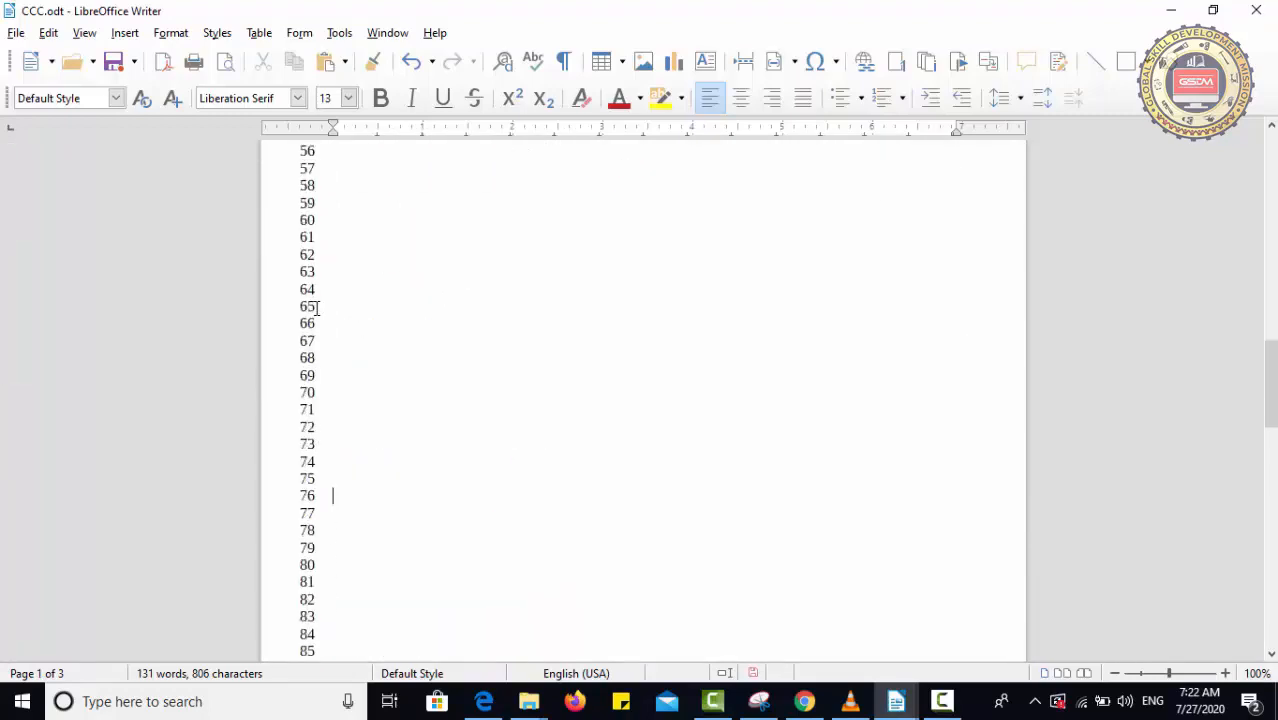
key("Down")
key("Down")
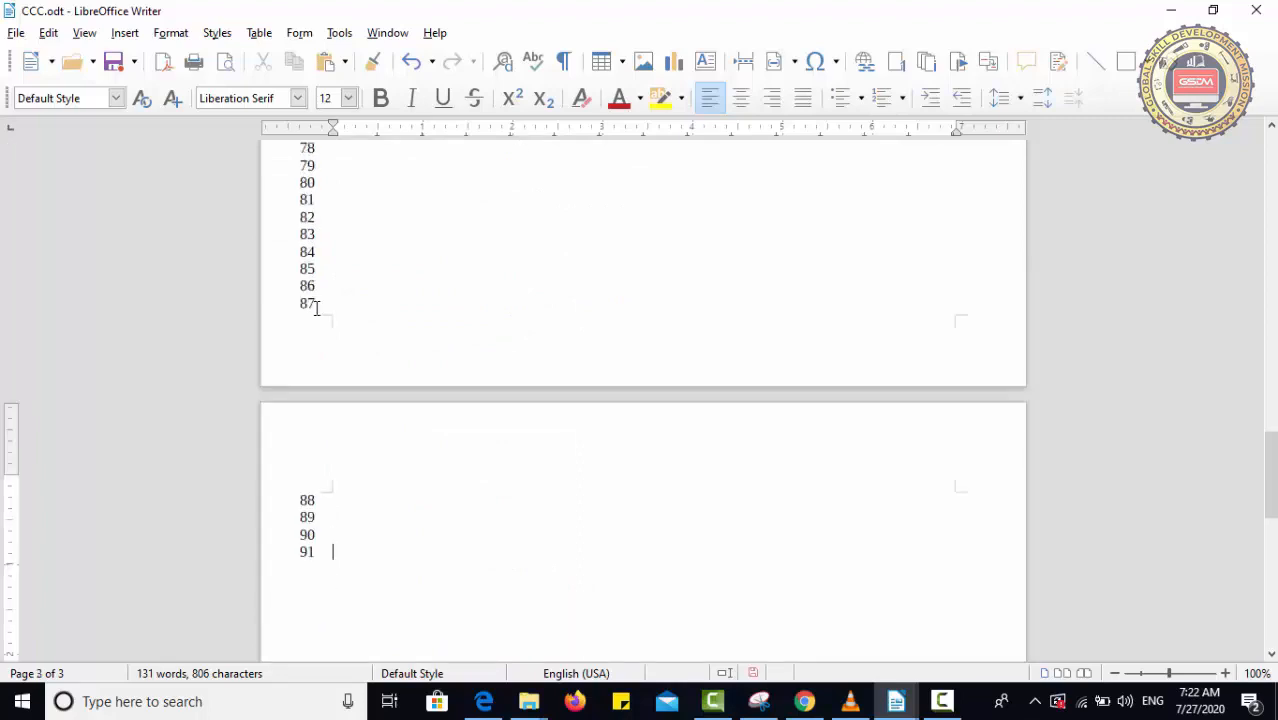
key("Down")
key("Down")
key("Down")
key("Down")
key("Up")
key("Up")
key("Up")
key("Up")
key("Up")
key("Up")
key("Up")
key("Up")
key("Up")
key("Up")
key("Up")
key("Up")
key("Up")
key("Up")
key("Up")
key("Up")
key("Up")
key("Up")
key("Up")
key("Up")
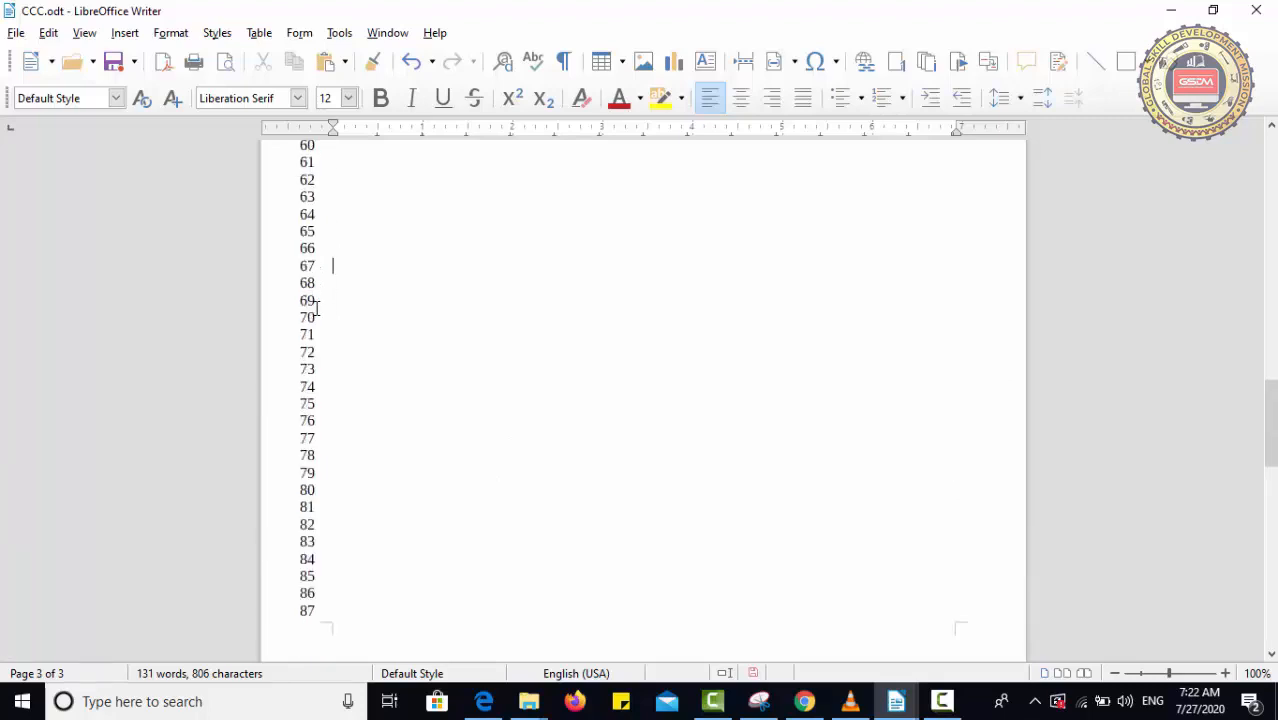
key("Up")
key("Up")
key("Up")
key("Up")
key("Up")
key("Up")
key("Up")
key("Up")
key("Up")
key("Up")
key("Up")
key("Up")
key("Up")
key("Up")
key("Up")
key("Up")
key("Up")
key("Up")
key("Up")
key("Up")
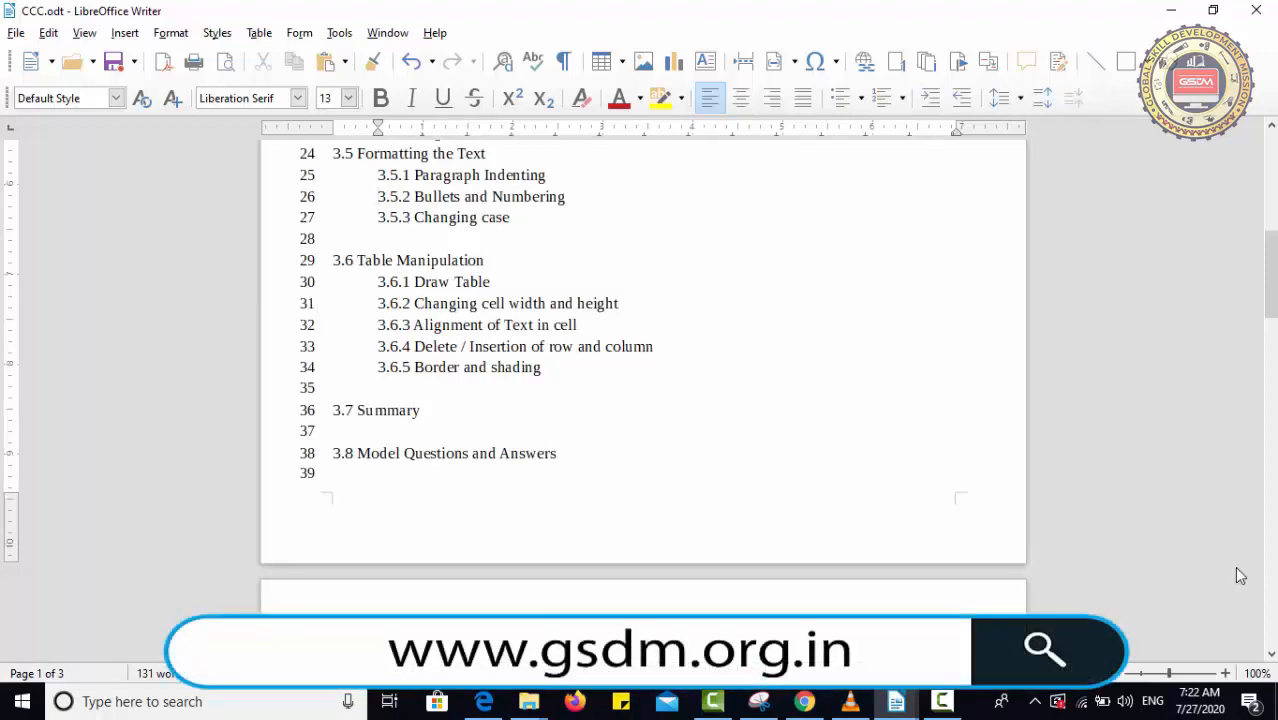
Show the available Tools commands.
left_click(338, 34)
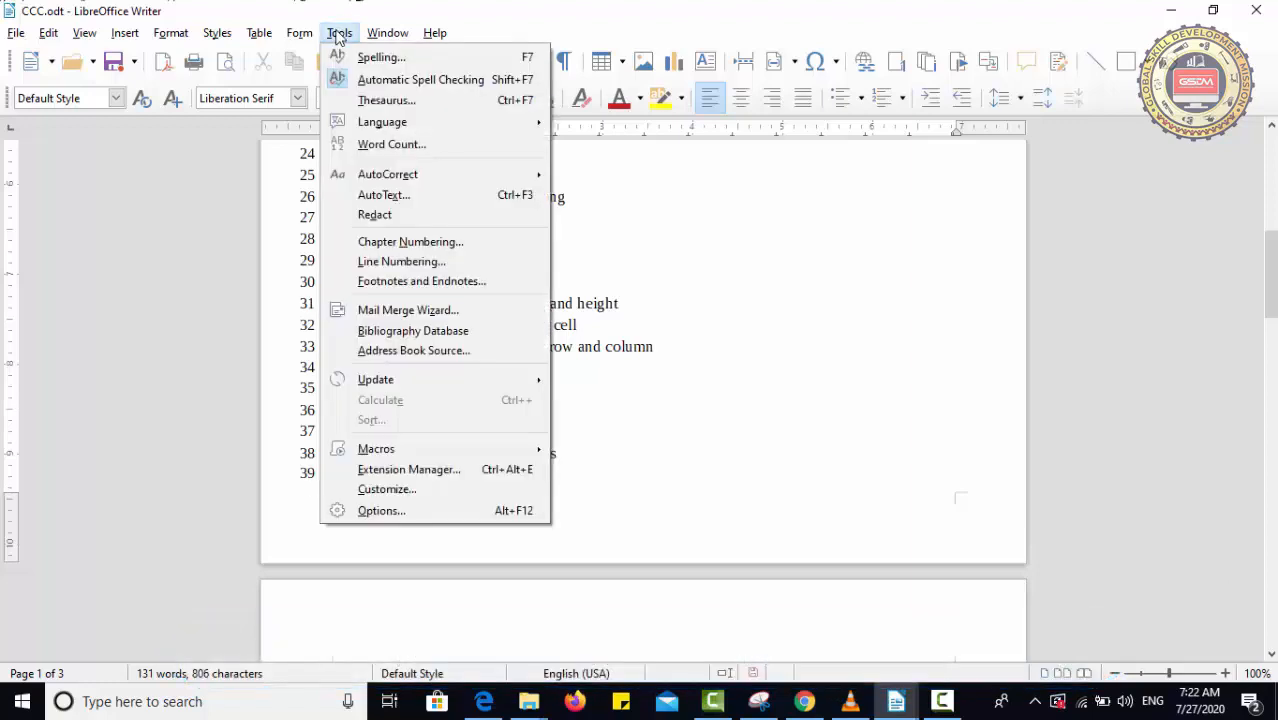